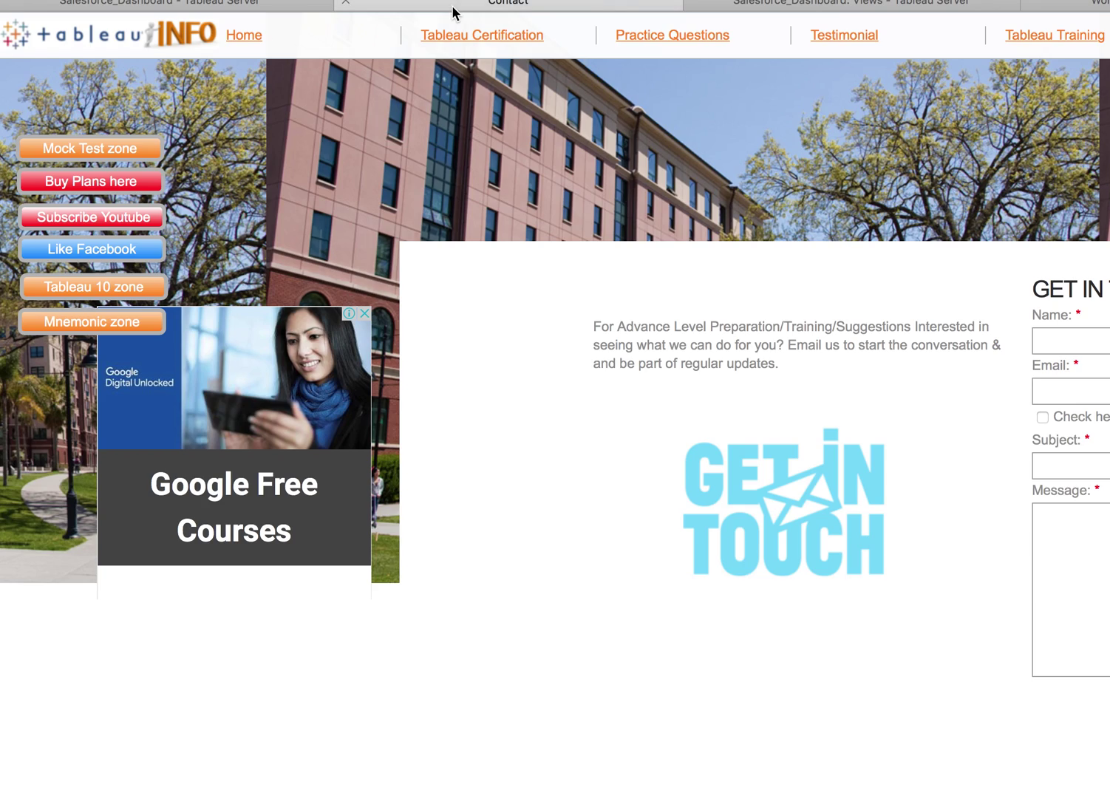
Load the tableauINFO home page in Safari, then bring the PowerPoint slideshow back to the front.
{"action": "left_click", "coordinate": [254, 38]}
{"action": "key", "text": "super+Tab"}
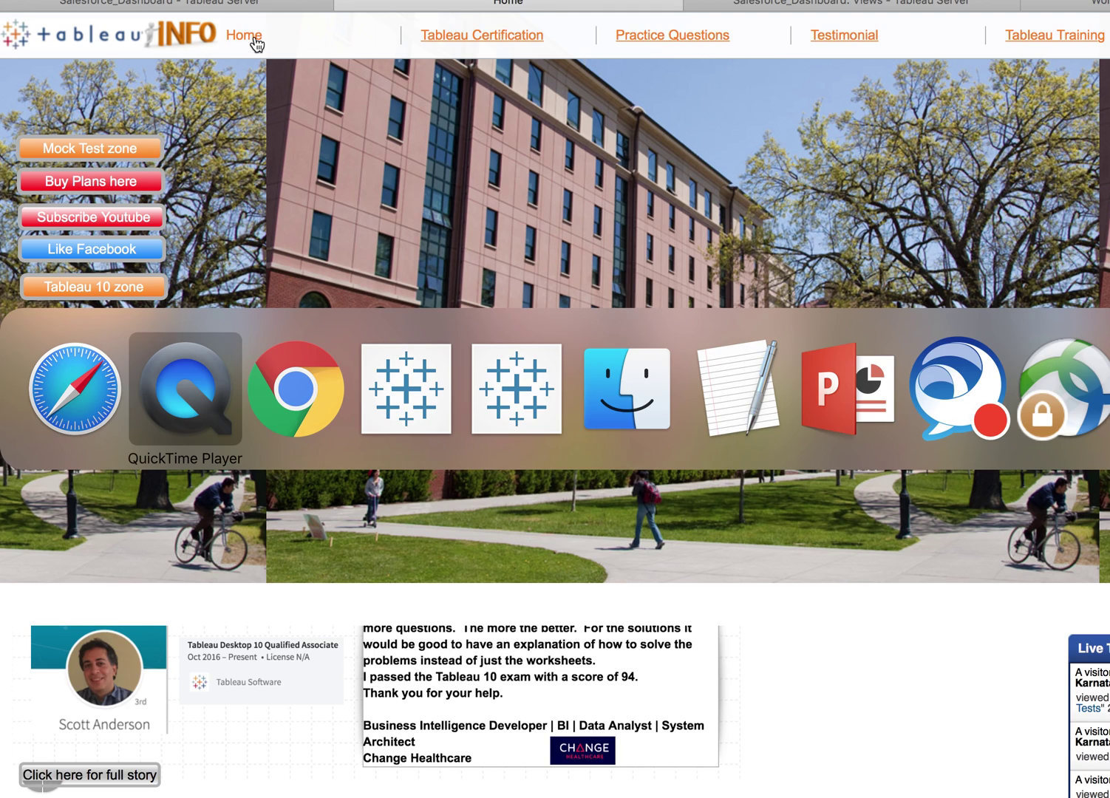
{"action": "key", "text": "super+Tab"}
{"action": "key", "text": "super+Tab"}
{"action": "key", "text": "super+Tab"}
{"action": "key", "text": "super+Tab"}
{"action": "key", "text": "super+Tab"}
{"action": "key", "text": "super+Tab"}
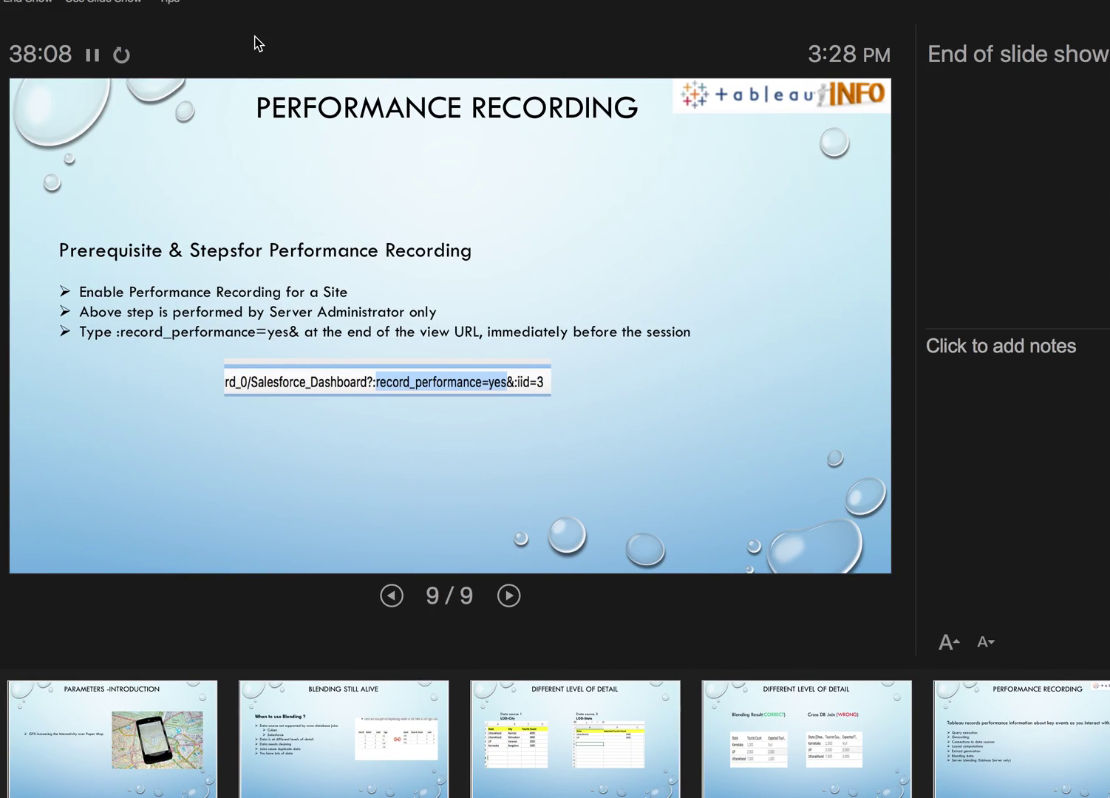
Go back to slide 8, which lists the events Tableau records performance information about.
{"action": "key", "text": "Left"}
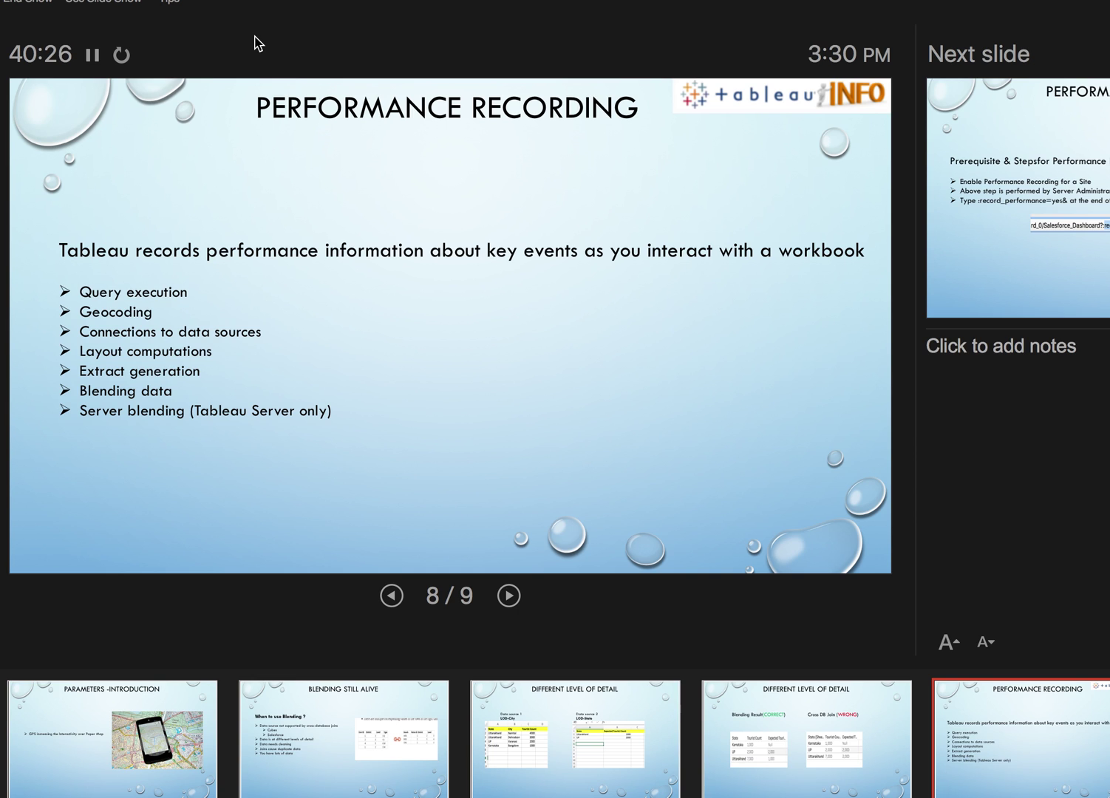
Advance to slide 9, covering Performance Recording prerequisites and steps.
{"action": "key", "text": "Right"}
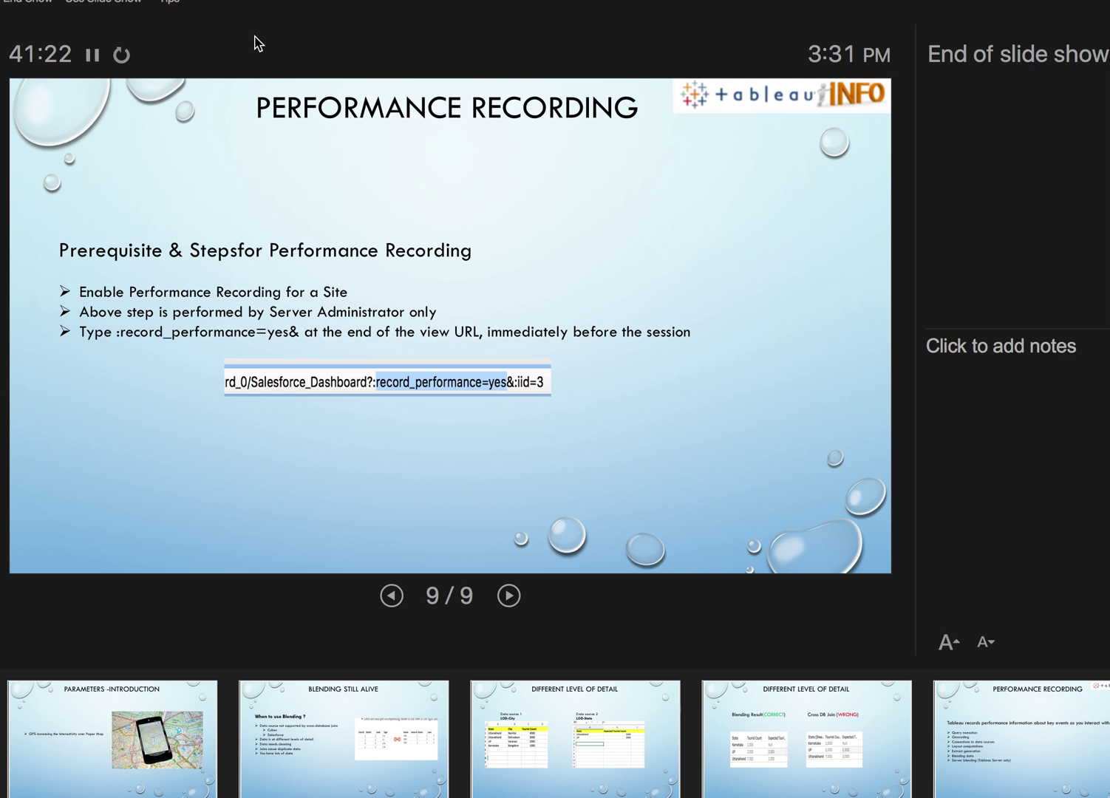
In Safari's Tableau Server tab, open the Salesforce_Dashboard view from its workbook page.
{"action": "key", "text": "super+Tab"}
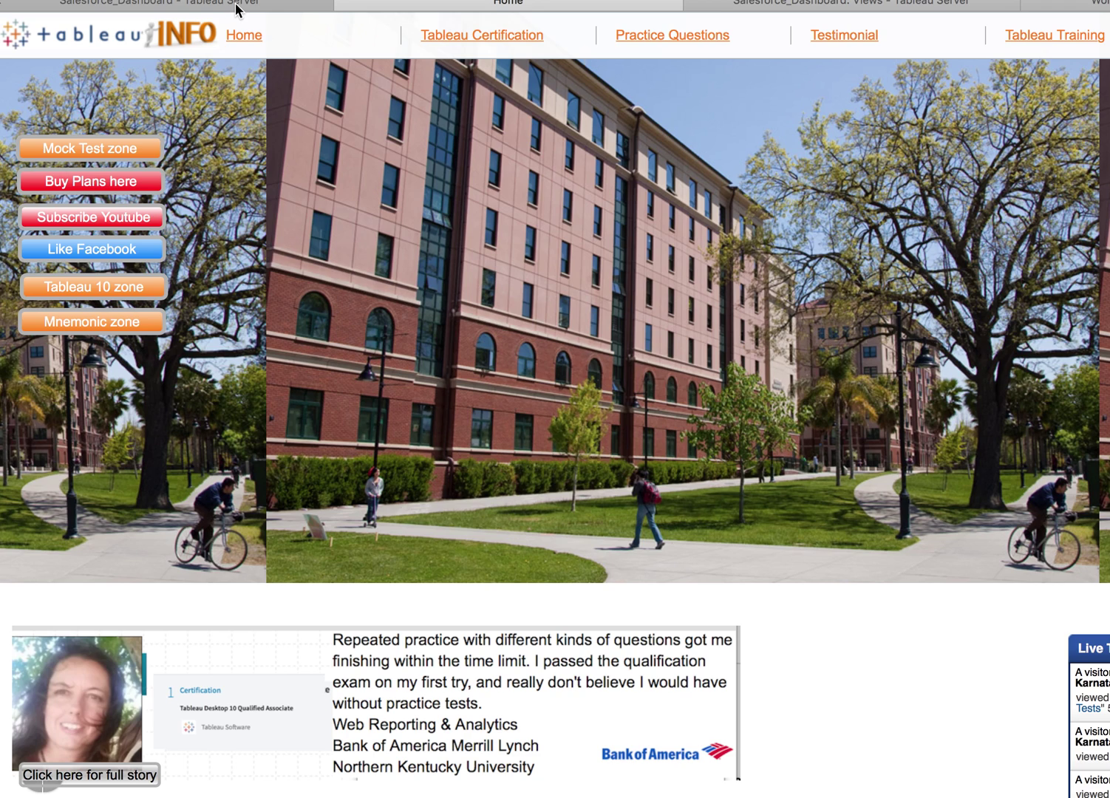
{"action": "left_click", "coordinate": [236, 8]}
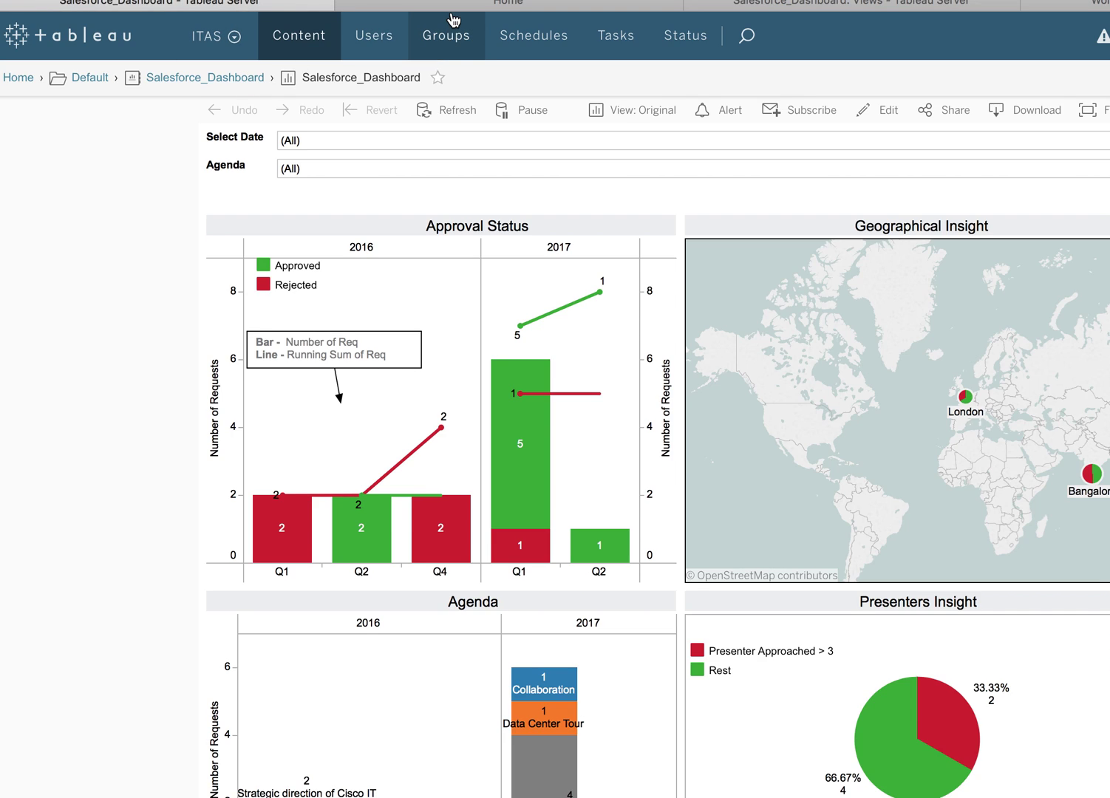
{"action": "left_click", "coordinate": [243, 73]}
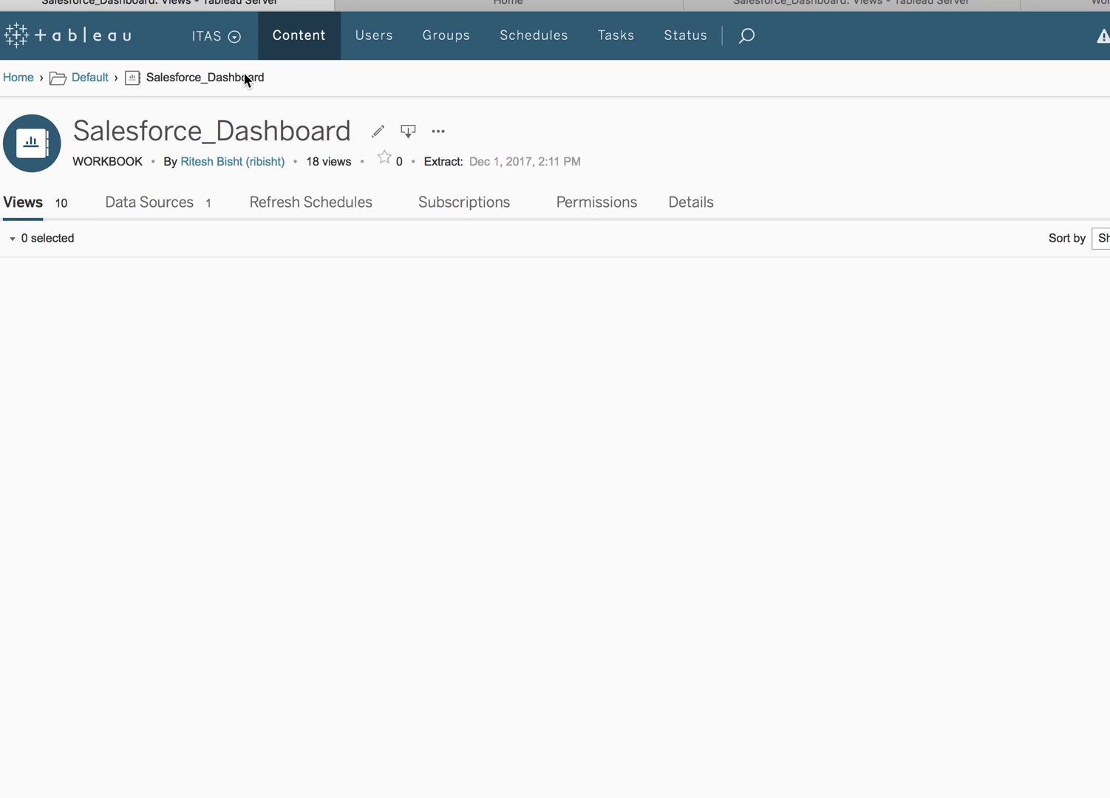
{"action": "mouse_move", "coordinate": [903, 655]}
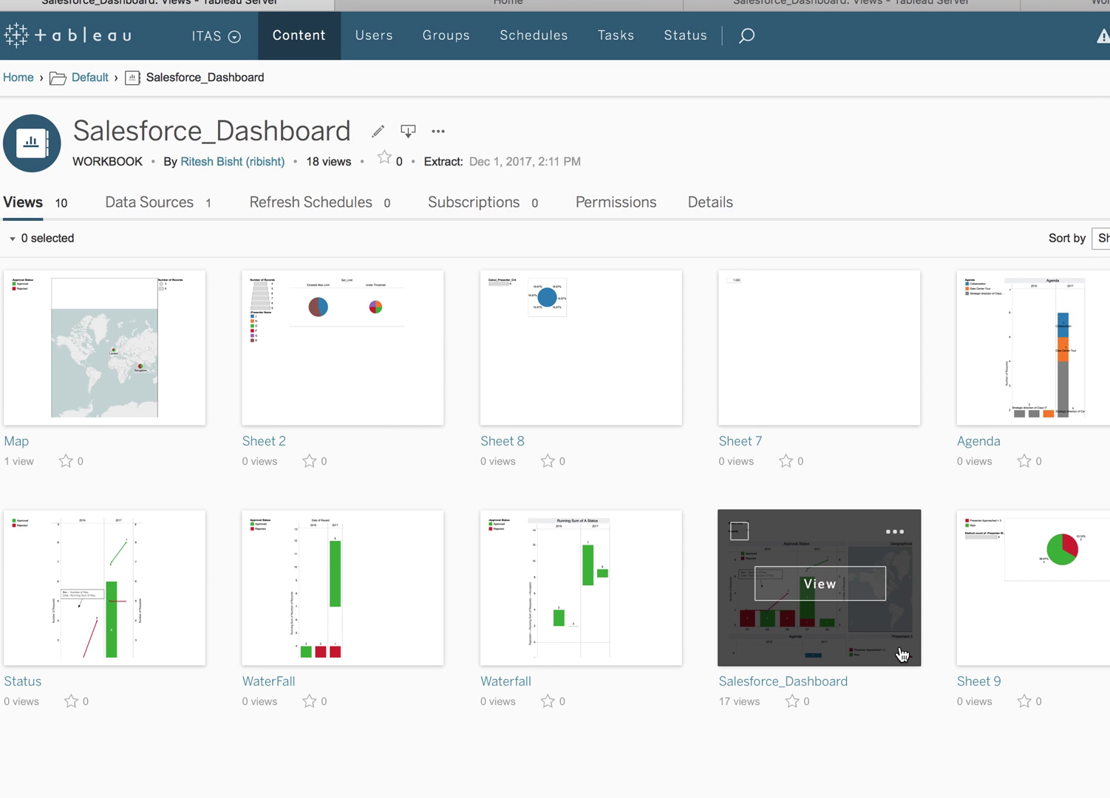
{"action": "left_click", "coordinate": [832, 590]}
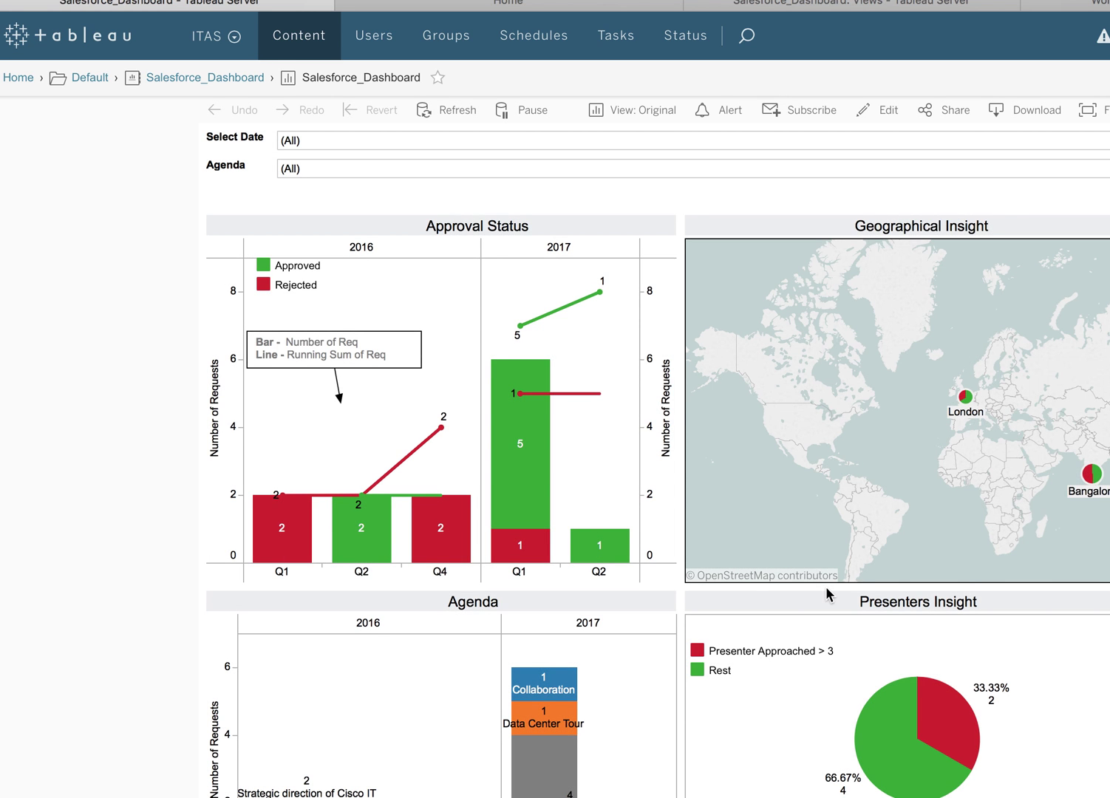
Select the dashboard's web address and move over to the TextEdit notes.
{"action": "key", "text": "super+l"}
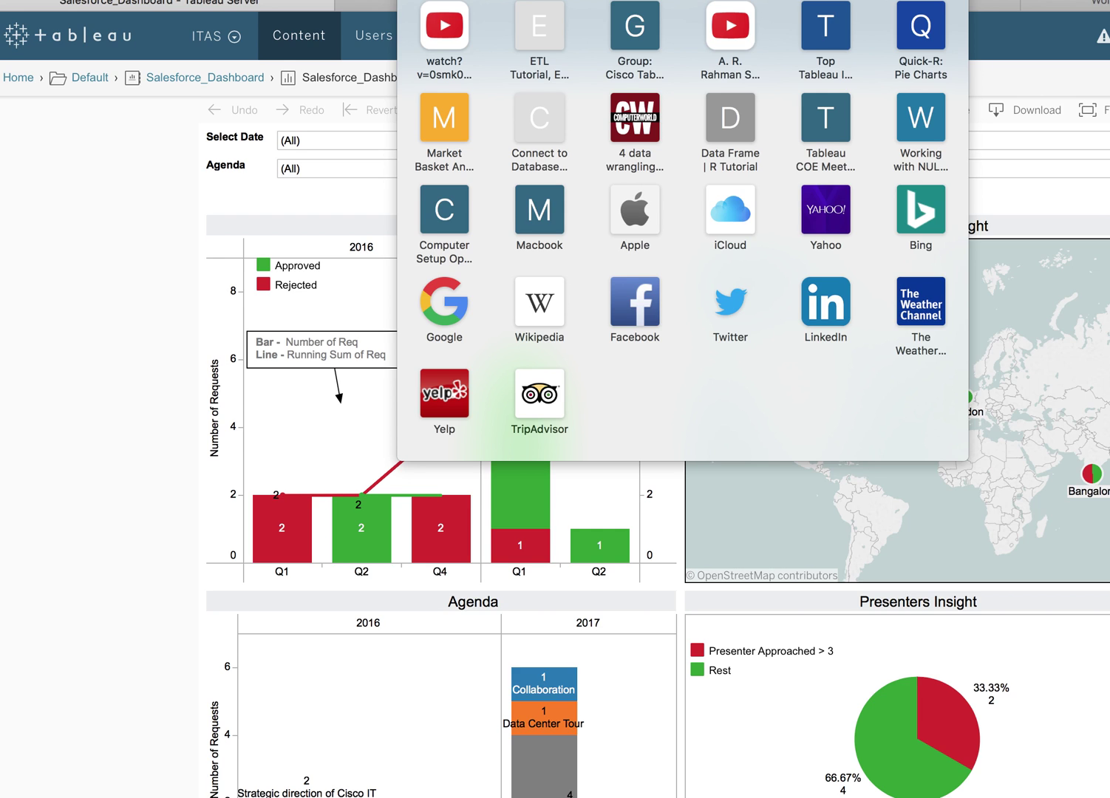
{"action": "key", "text": "Escape"}
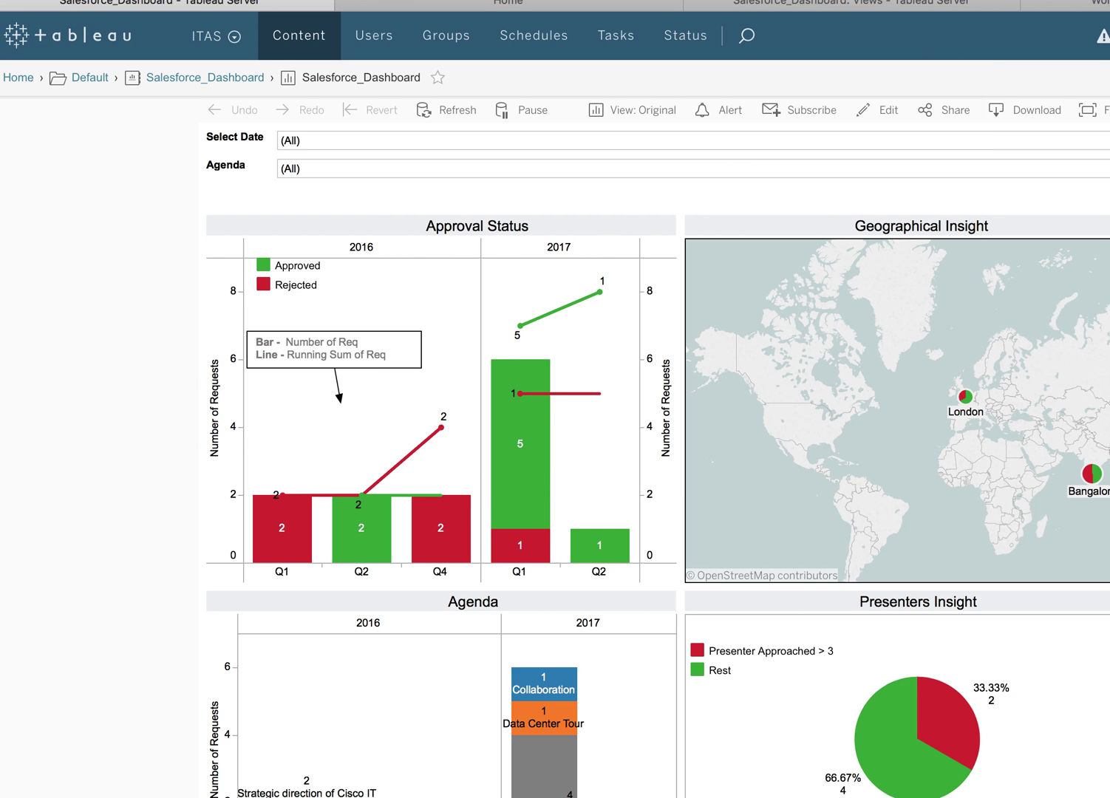
{"action": "key", "text": "super+Tab"}
{"action": "key", "text": "super+Tab"}
{"action": "key", "text": "super+Tab"}
{"action": "key", "text": "super+Tab"}
{"action": "key", "text": "super+Tab"}
{"action": "key", "text": "super+Tab"}
{"action": "key", "text": "super+Tab"}
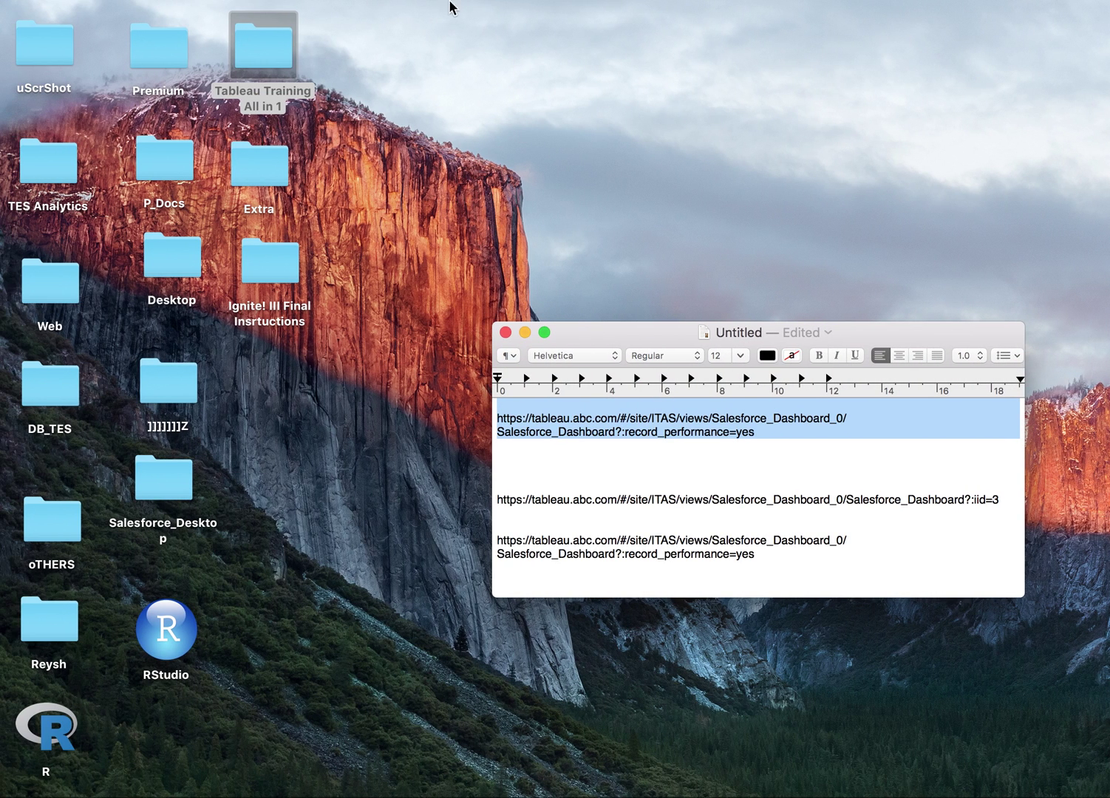
Paste a new dashboard URL in TextEdit, replacing iid=15 with record_performance=yes, and select it.
{"action": "left_click", "coordinate": [764, 554]}
{"action": "key", "text": "Return"}
{"action": "key", "text": "Return"}
{"action": "key", "text": "Return"}
{"action": "key", "text": "Return"}
{"action": "key", "text": "Return"}
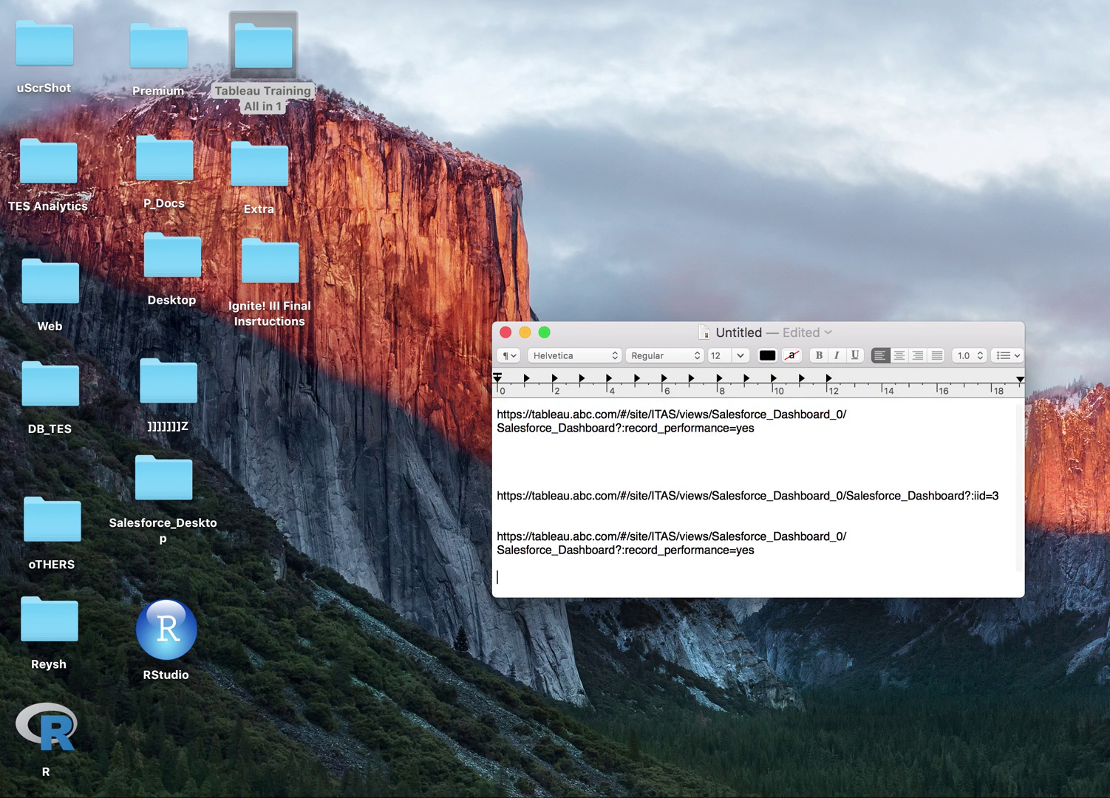
{"action": "type", "text": "https://tableau.ABC.com/#/site/ITAS/views/Salesforce_Dashboard_0/Salesforce_Dashboard?:iid=15"}
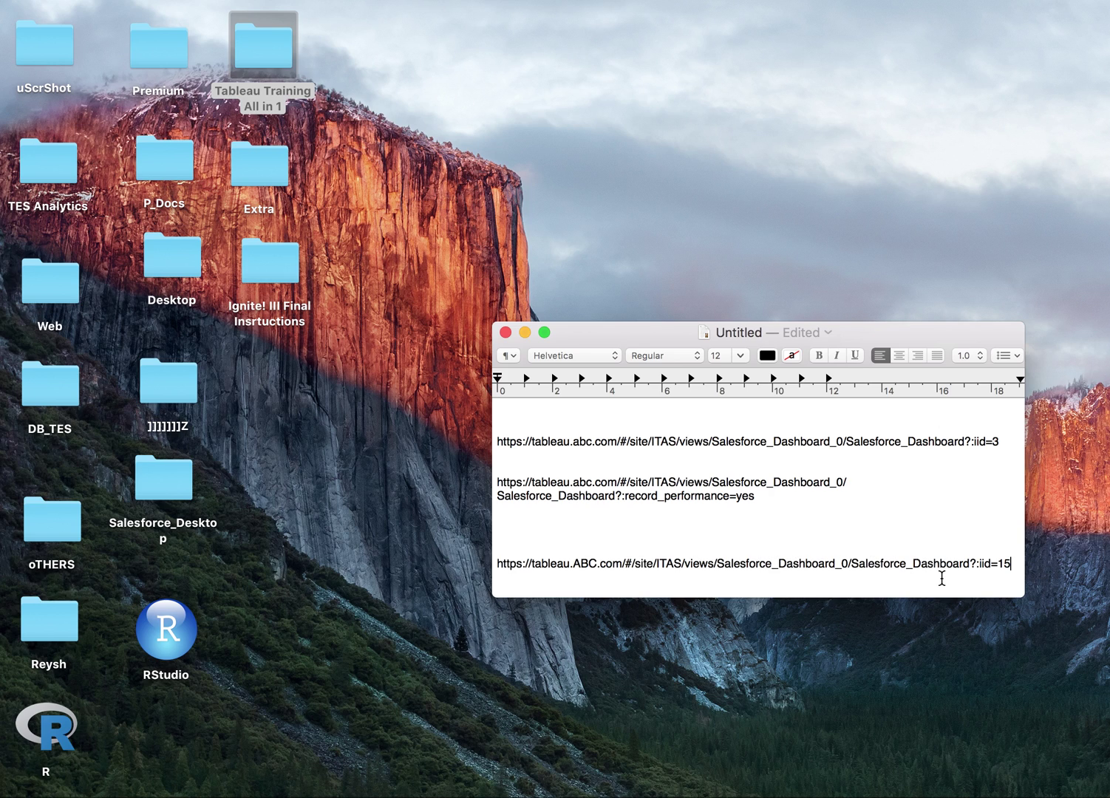
{"action": "key", "text": "BackSpace"}
{"action": "key", "text": "BackSpace"}
{"action": "key", "text": "BackSpace"}
{"action": "key", "text": "BackSpace"}
{"action": "key", "text": "BackSpace"}
{"action": "key", "text": "BackSpace"}
{"action": "type", "text": "record_performance"}
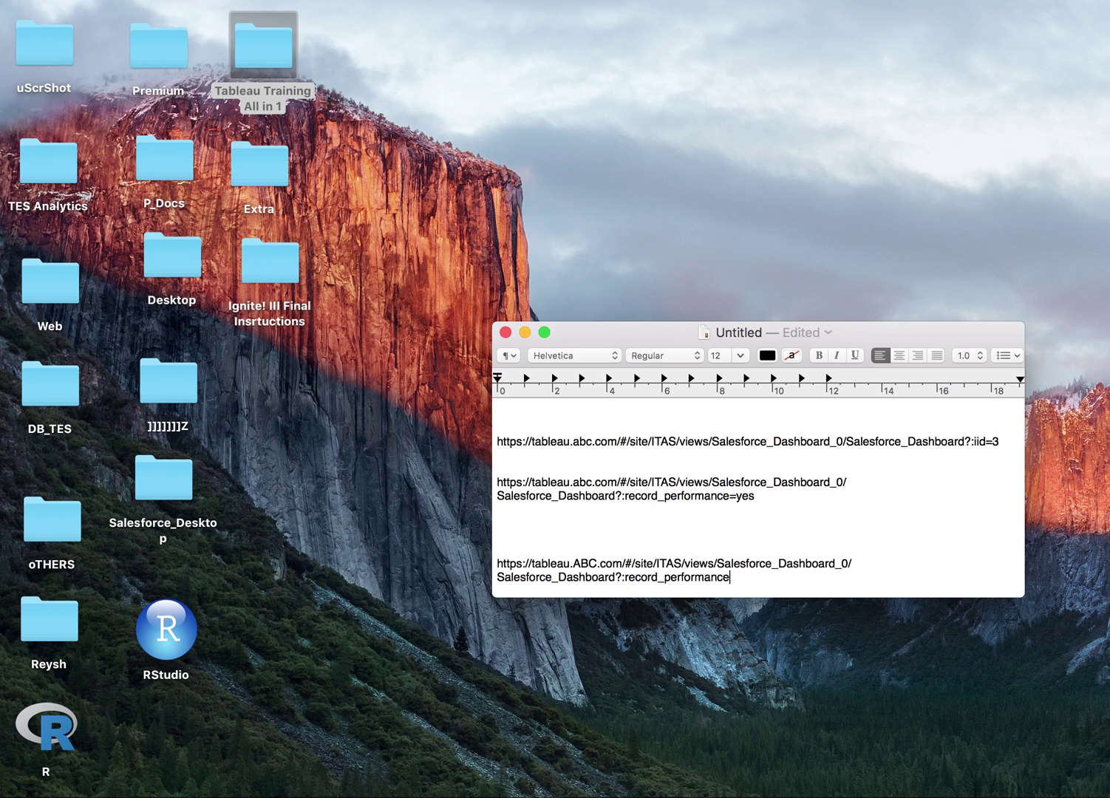
{"action": "type", "text": "=yes"}
{"action": "left_click_drag", "start_coordinate": [757, 578], "coordinate": [483, 562]}
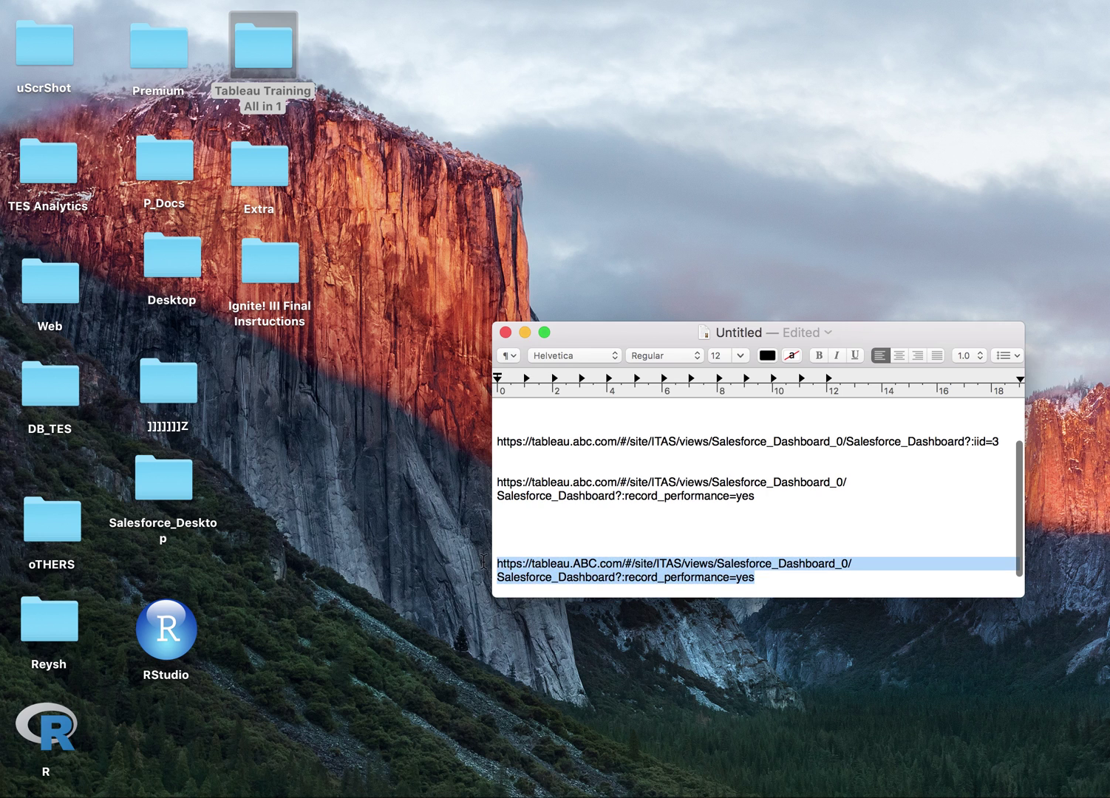
{"action": "key", "text": "super+Tab"}
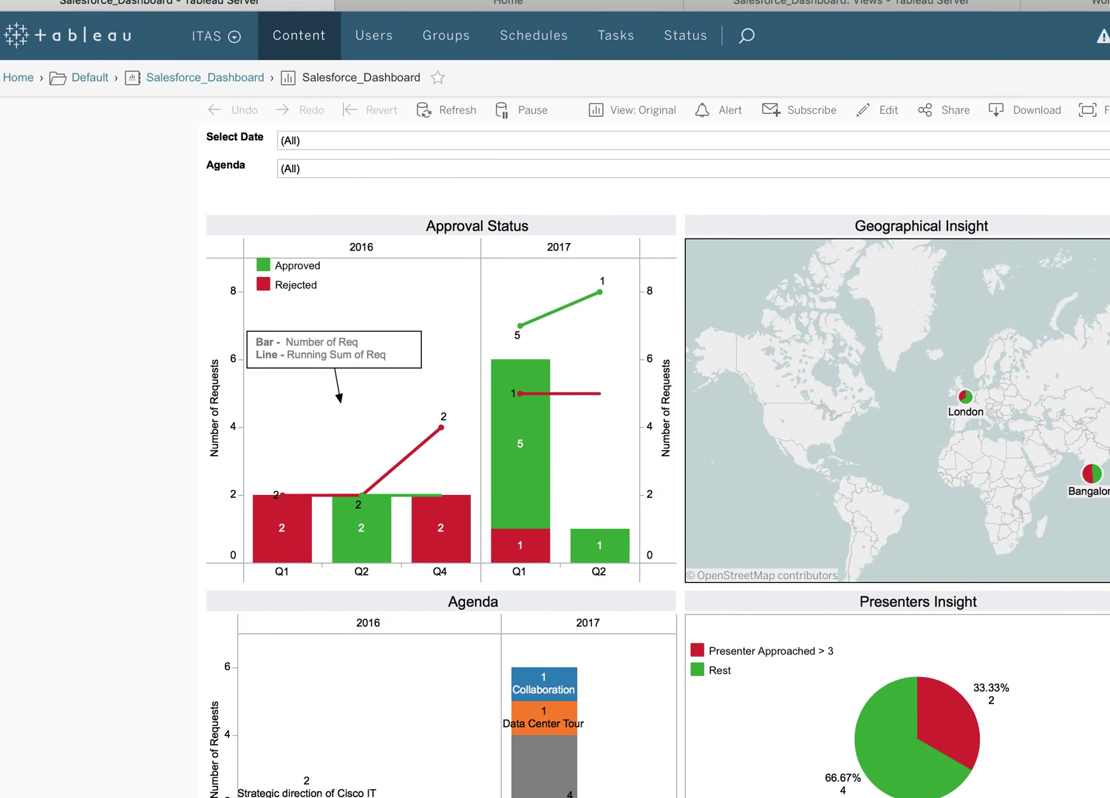
Load the record_performance=yes URL in a new tab, reload it, then open PerformanceRecording (2).twbx.
{"action": "key", "text": "super+t"}
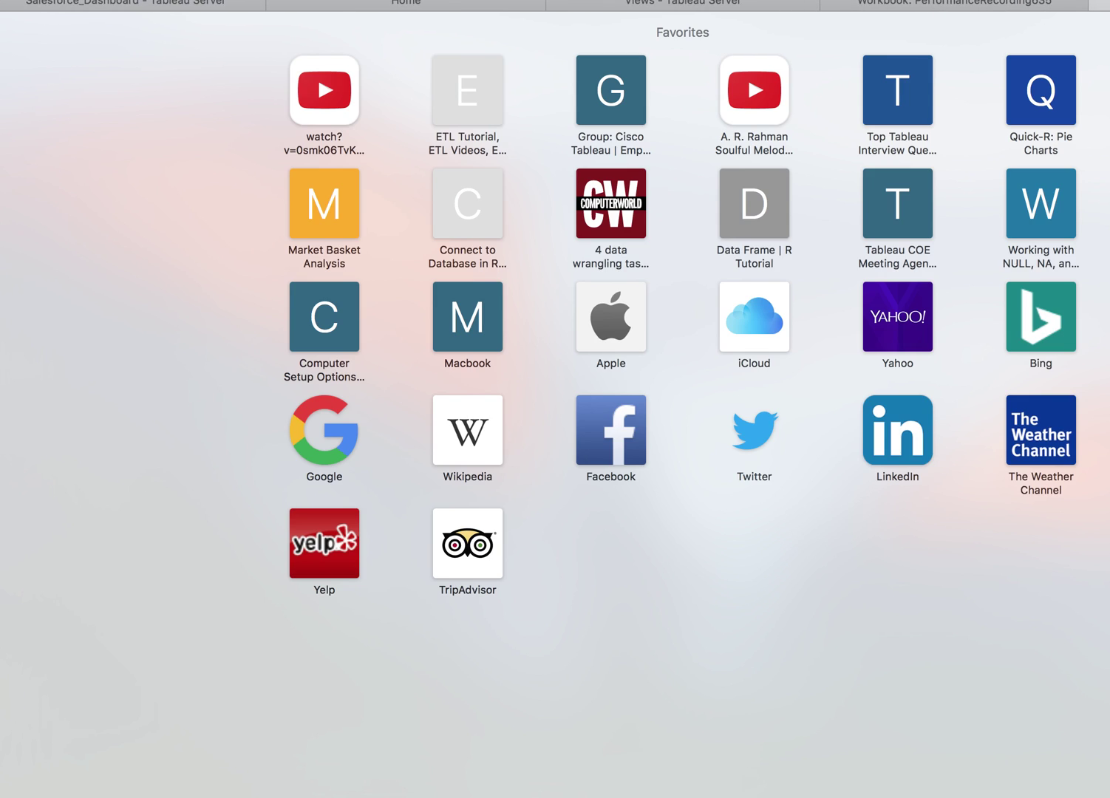
{"action": "key", "text": "super+v"}
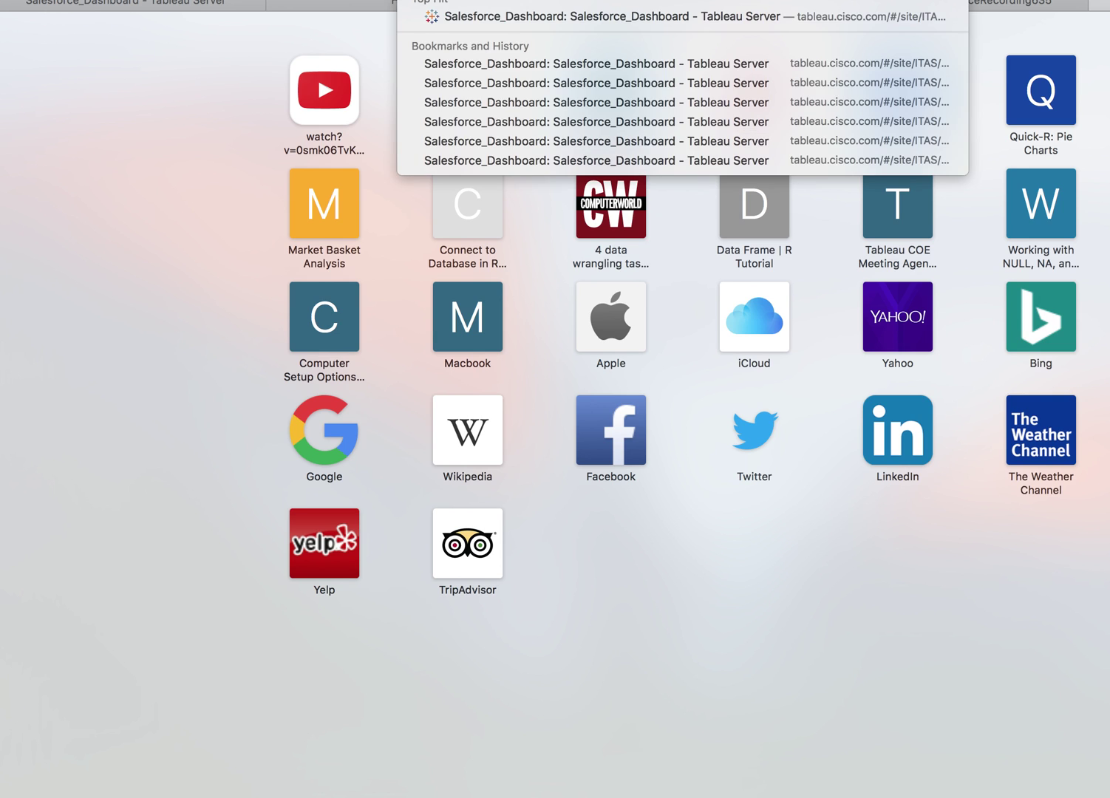
{"action": "key", "text": "Return"}
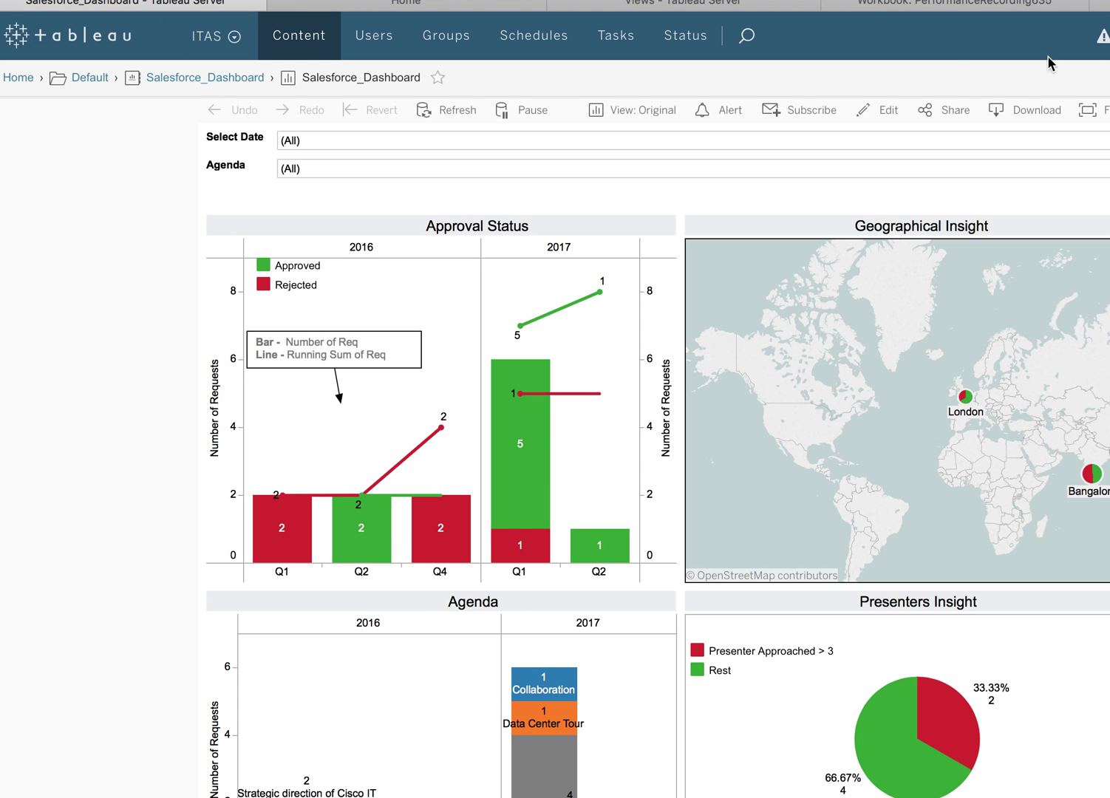
{"action": "key", "text": "super+r"}
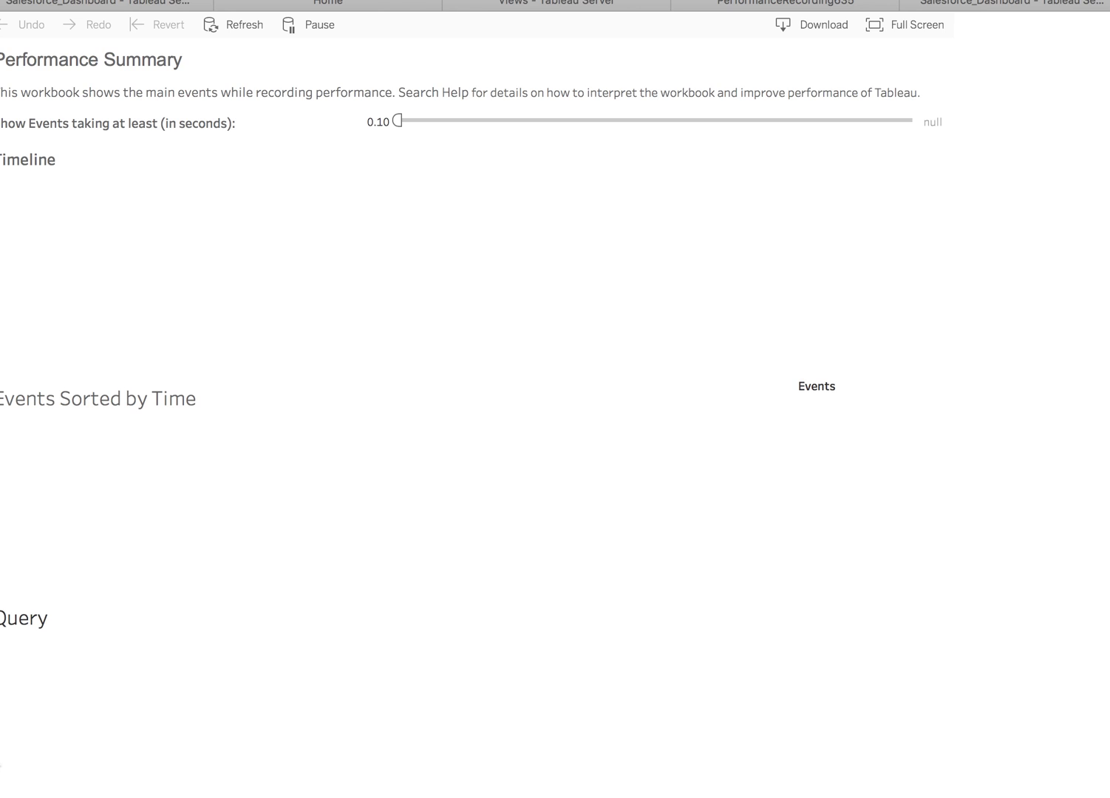
{"action": "left_click", "coordinate": [31, 792]}
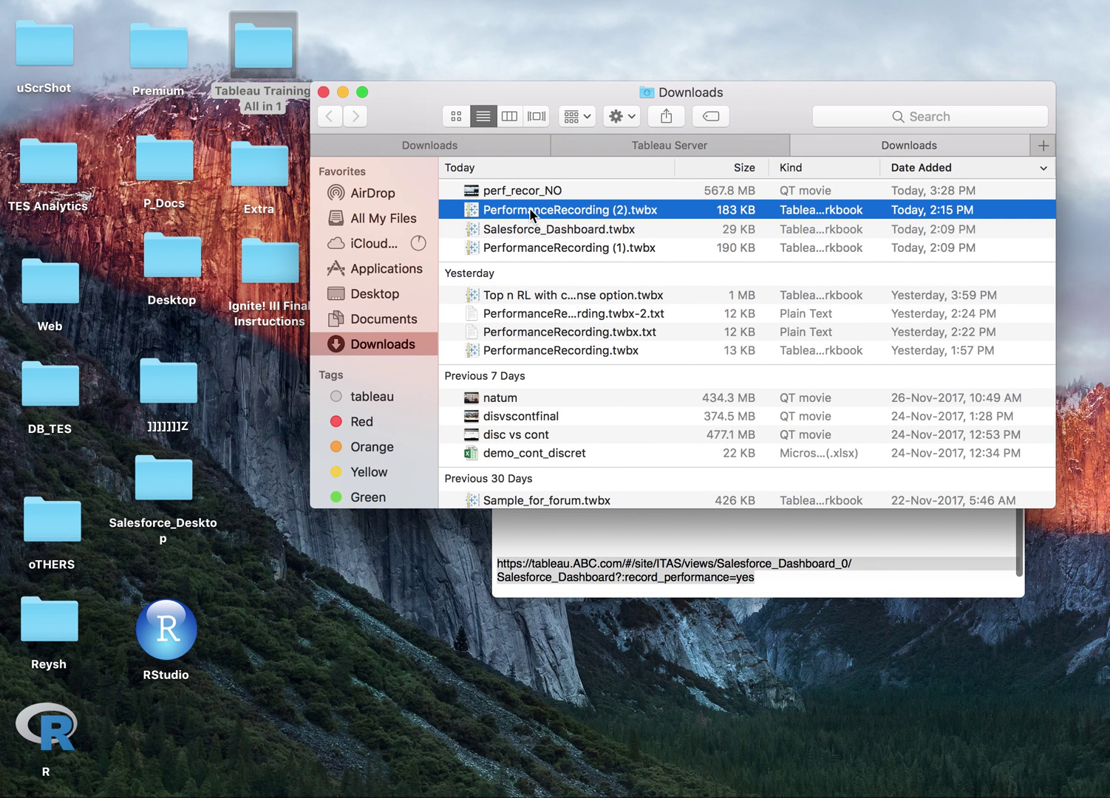
{"action": "double_click", "coordinate": [529, 210]}
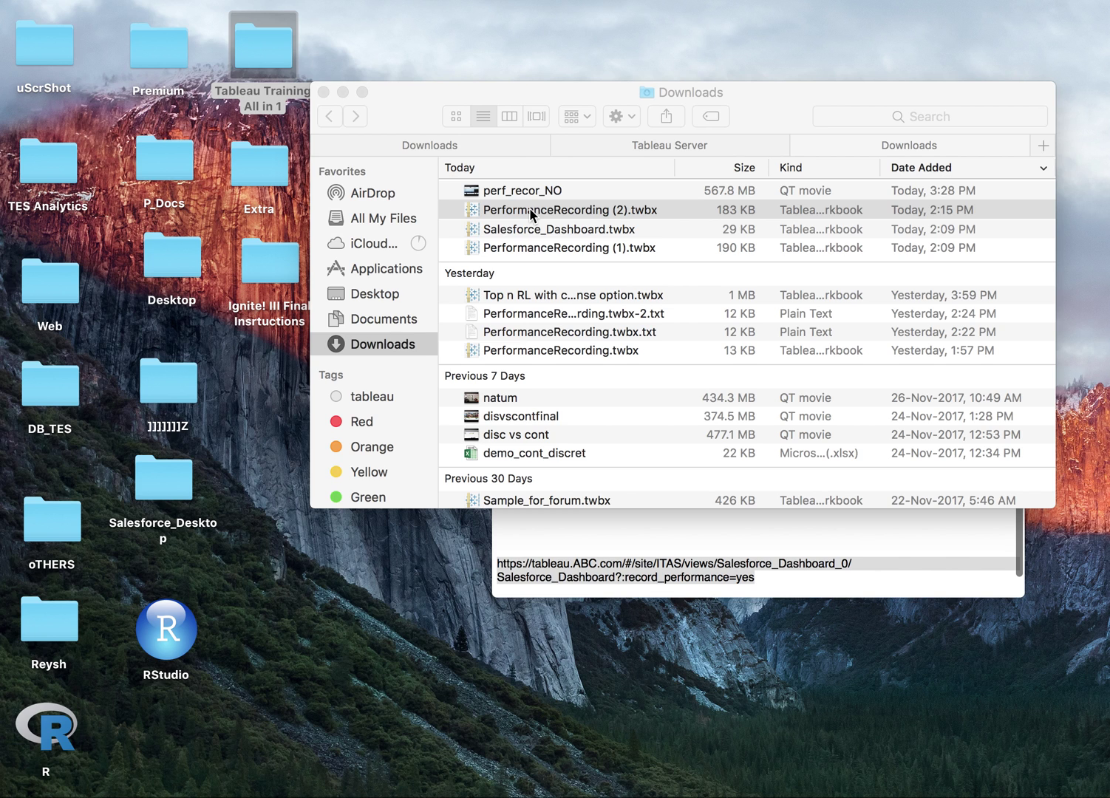
Cycle through applications back to the browser's Performance Summary page.
{"action": "key", "text": "super+Tab"}
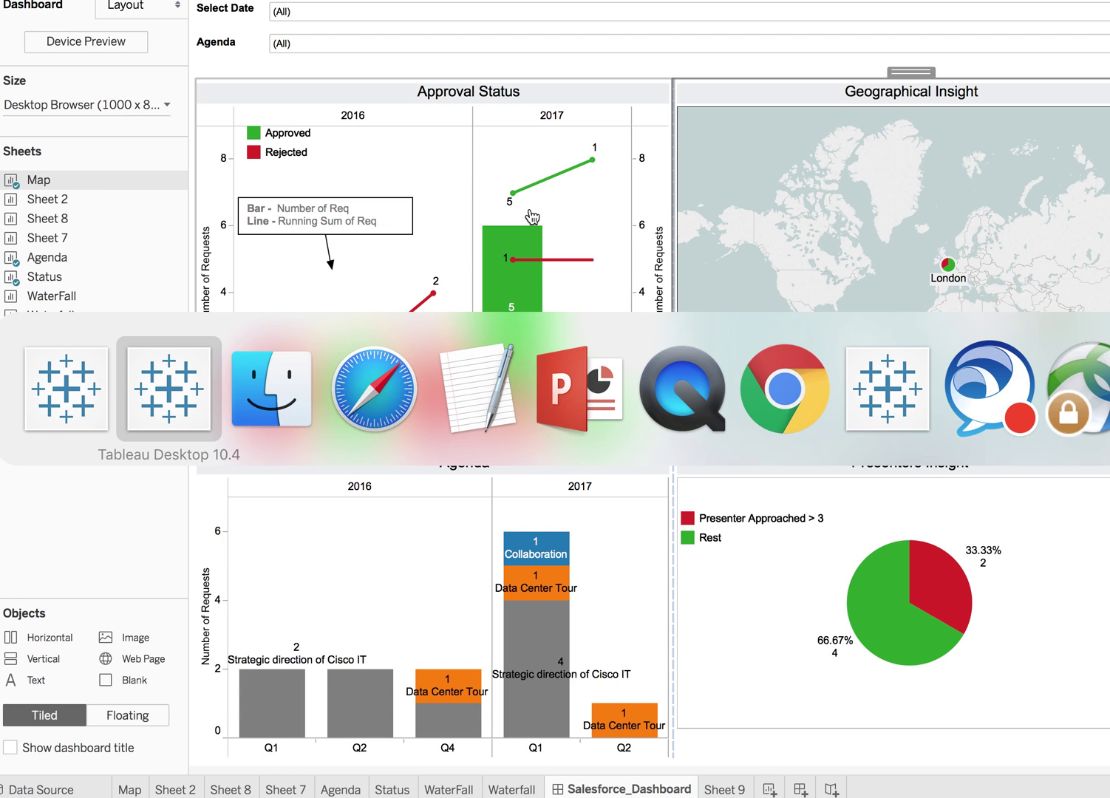
{"action": "key", "text": "super+Tab"}
{"action": "key", "text": "super+Tab"}
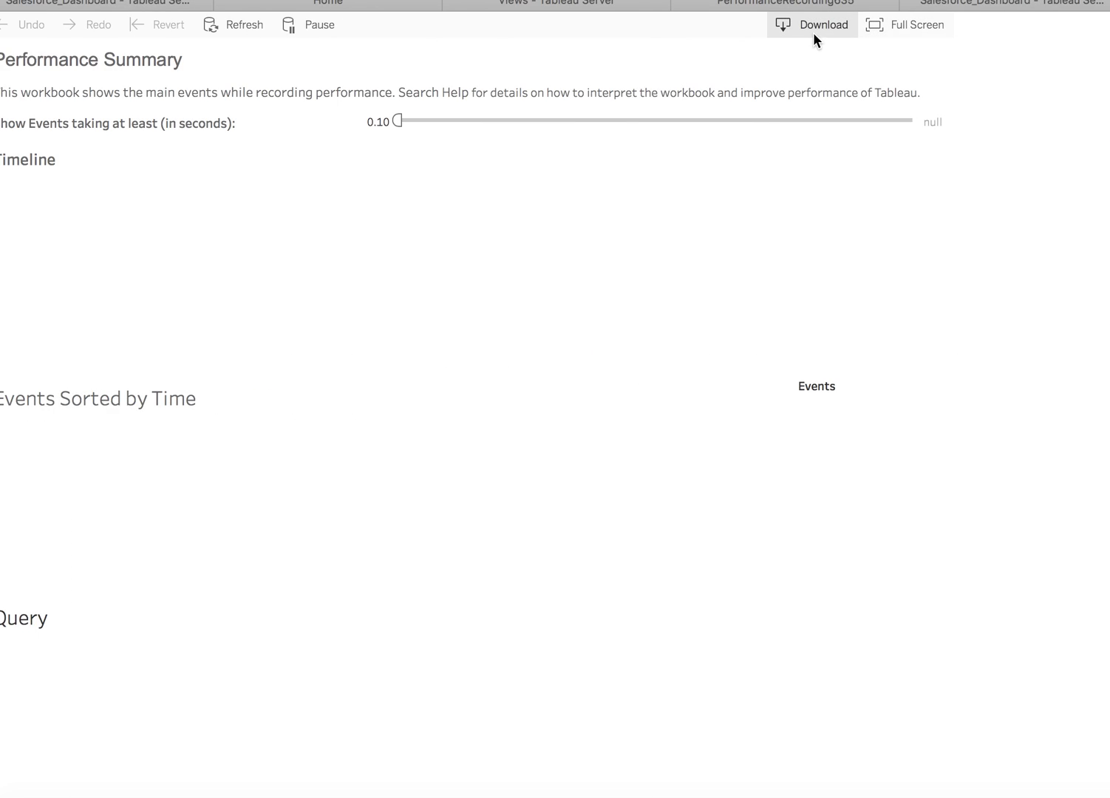
{"action": "key", "text": "super+Tab"}
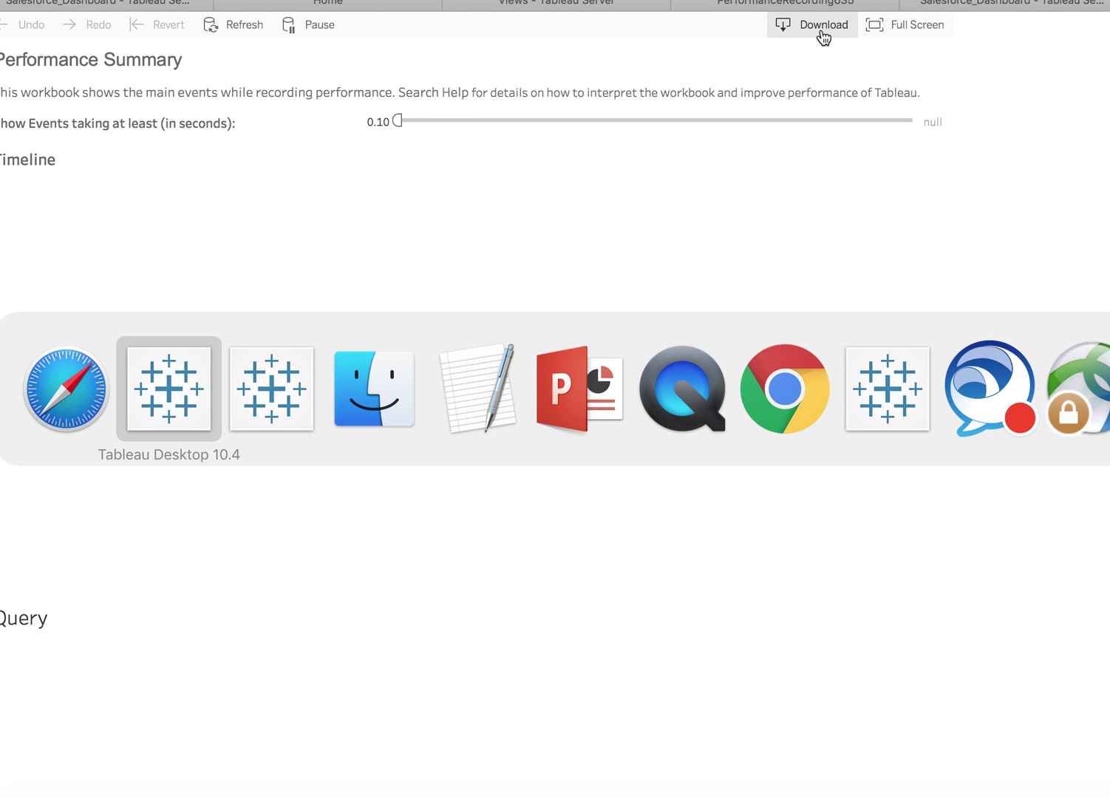
{"action": "key", "text": "super+Tab"}
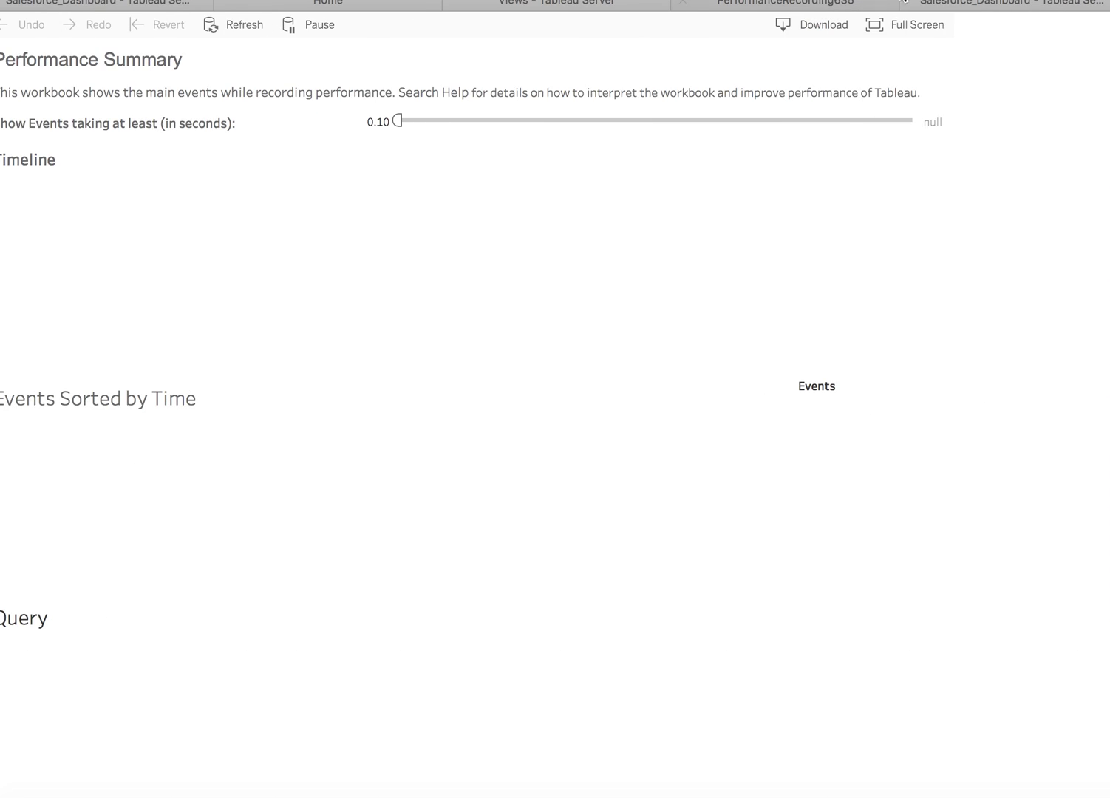
Reopen the Salesforce_Dashboard view from its workbook, then return to the Performance Summary tab.
{"action": "left_click", "coordinate": [980, 5]}
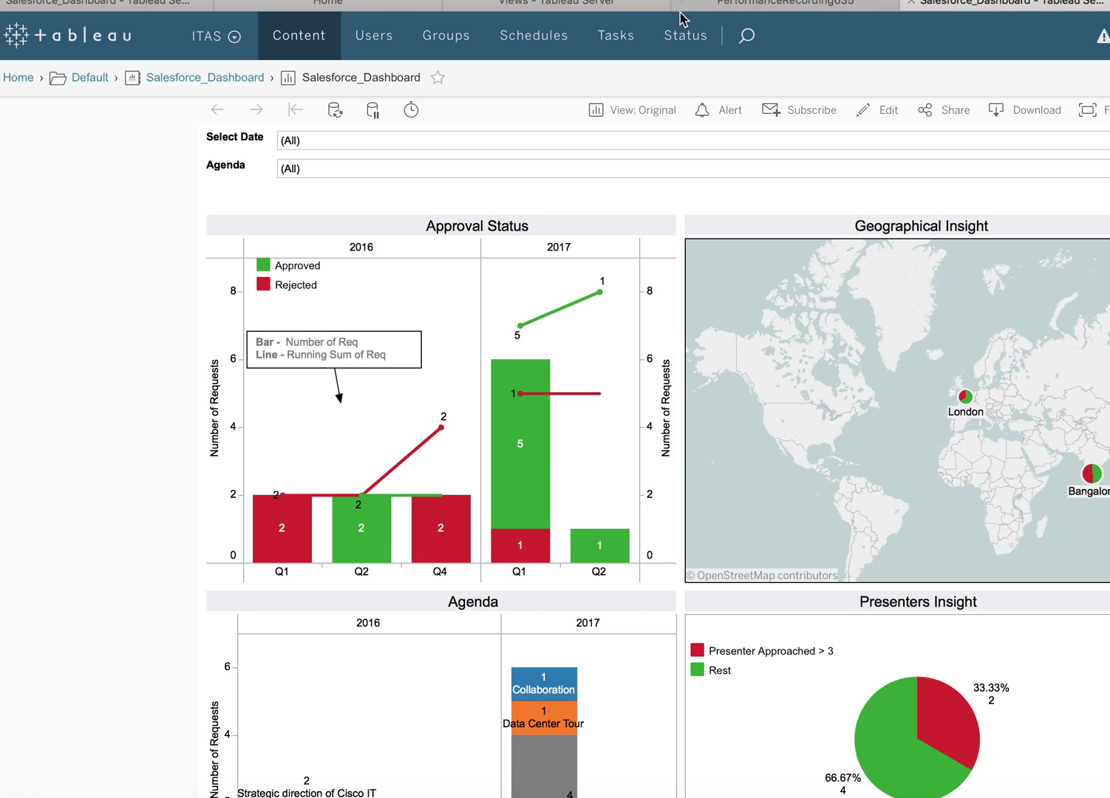
{"action": "left_click", "coordinate": [223, 77]}
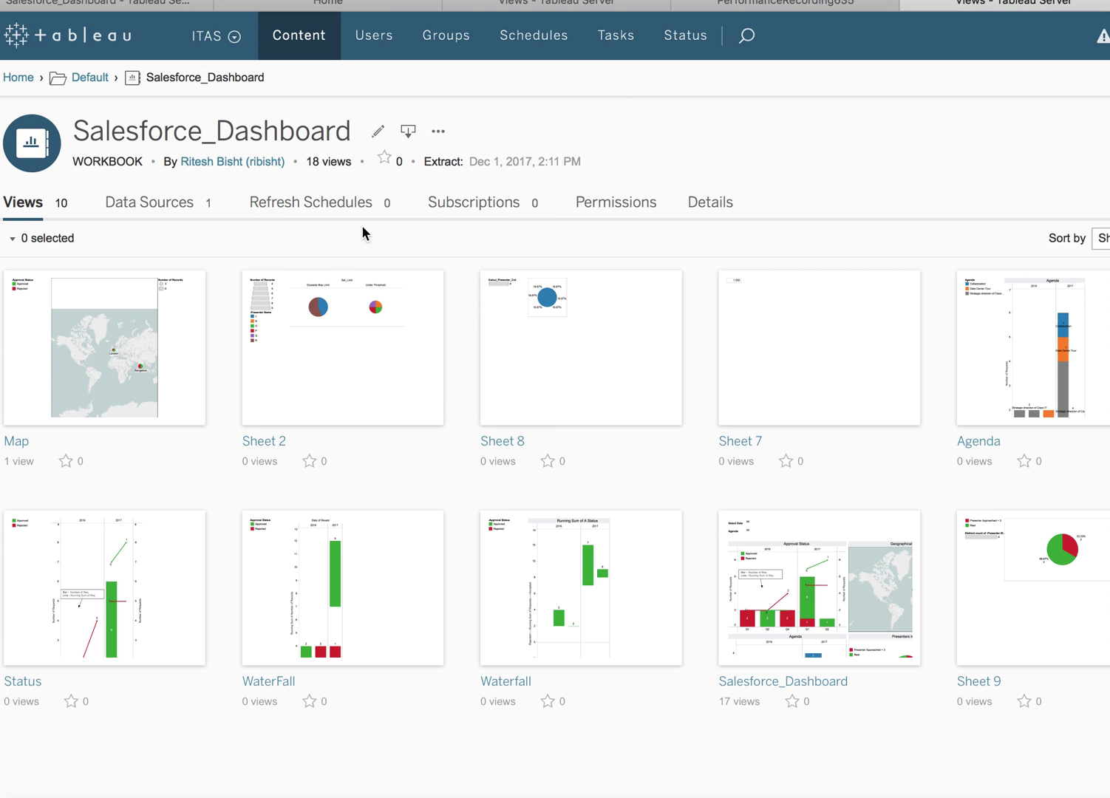
{"action": "left_click", "coordinate": [839, 591]}
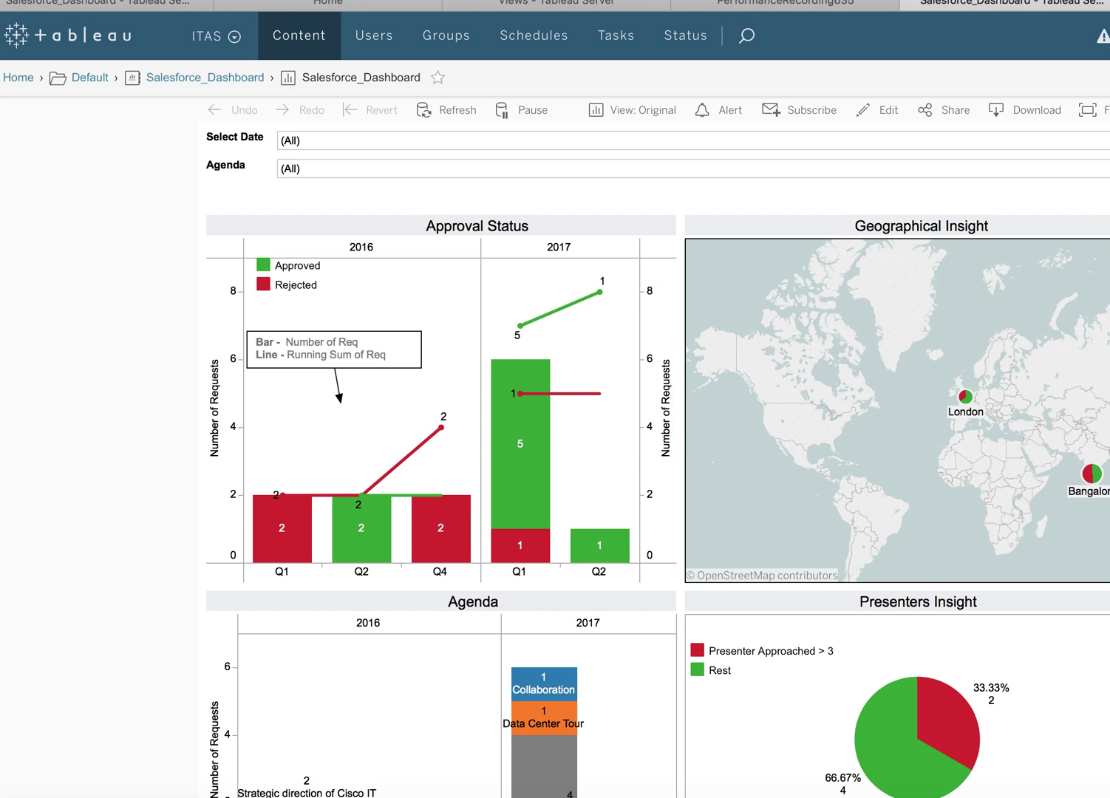
{"action": "key", "text": "ctrl+shift+Tab"}
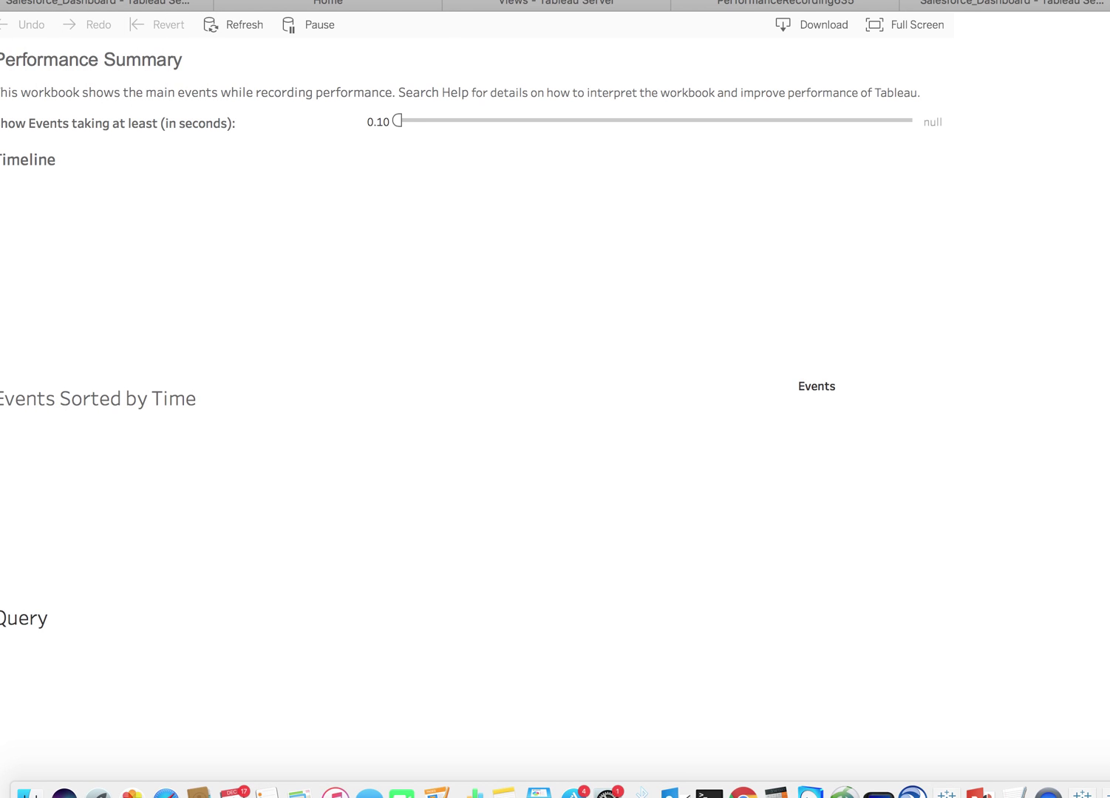
Switch to Tableau Desktop to see the populated Performance Summary workbook.
{"action": "left_click", "coordinate": [1082, 793]}
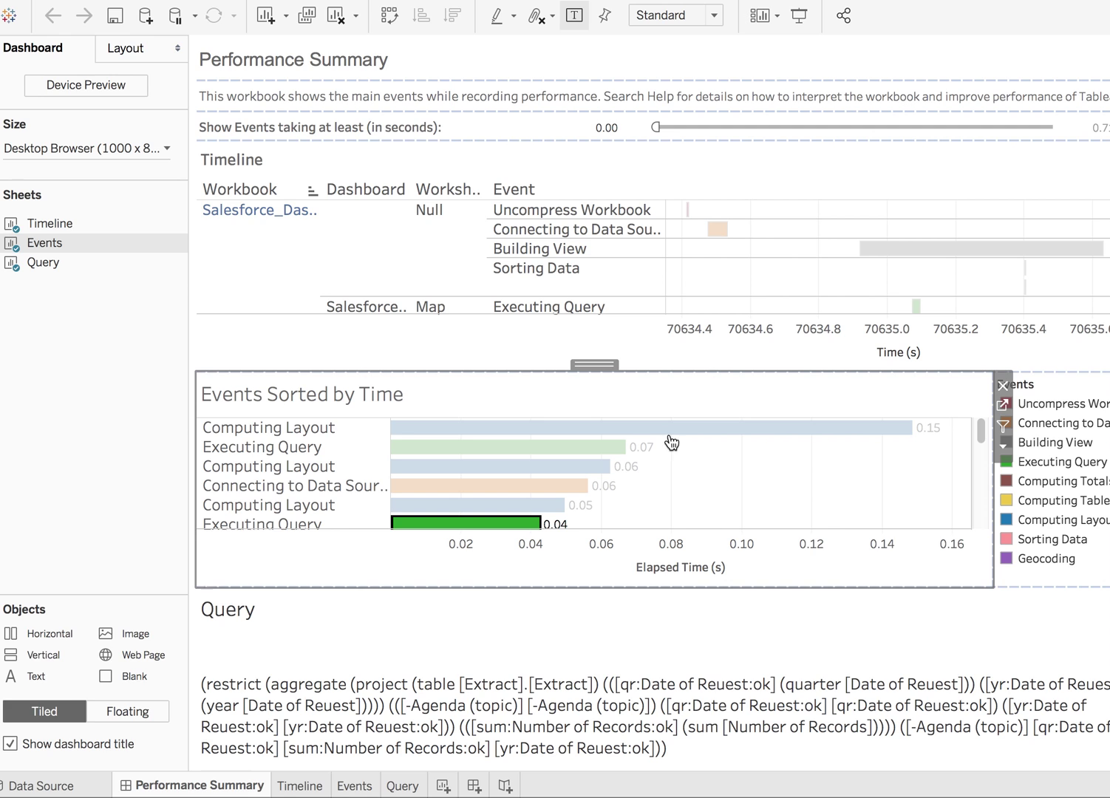
Select events in Events Sorted by Time, ending on the 0.07 s Executing Query to show its query text.
{"action": "left_click", "coordinate": [669, 435]}
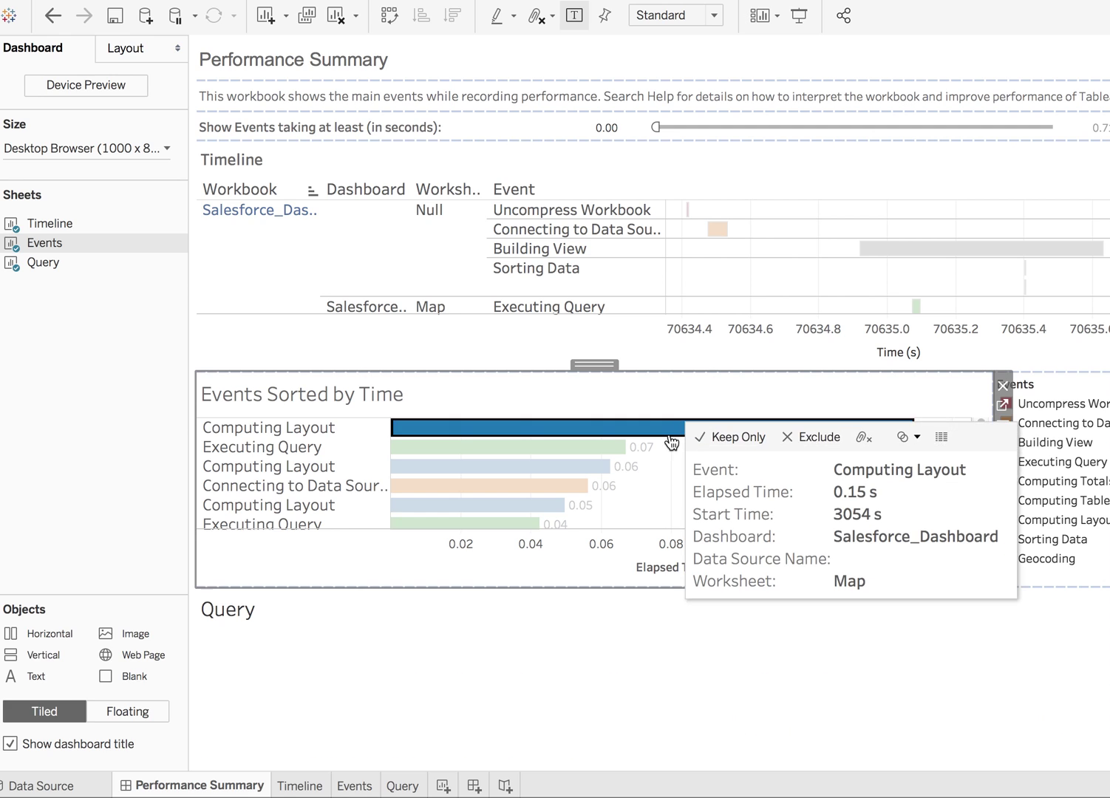
{"action": "left_click", "coordinate": [591, 448]}
{"action": "left_click", "coordinate": [588, 431]}
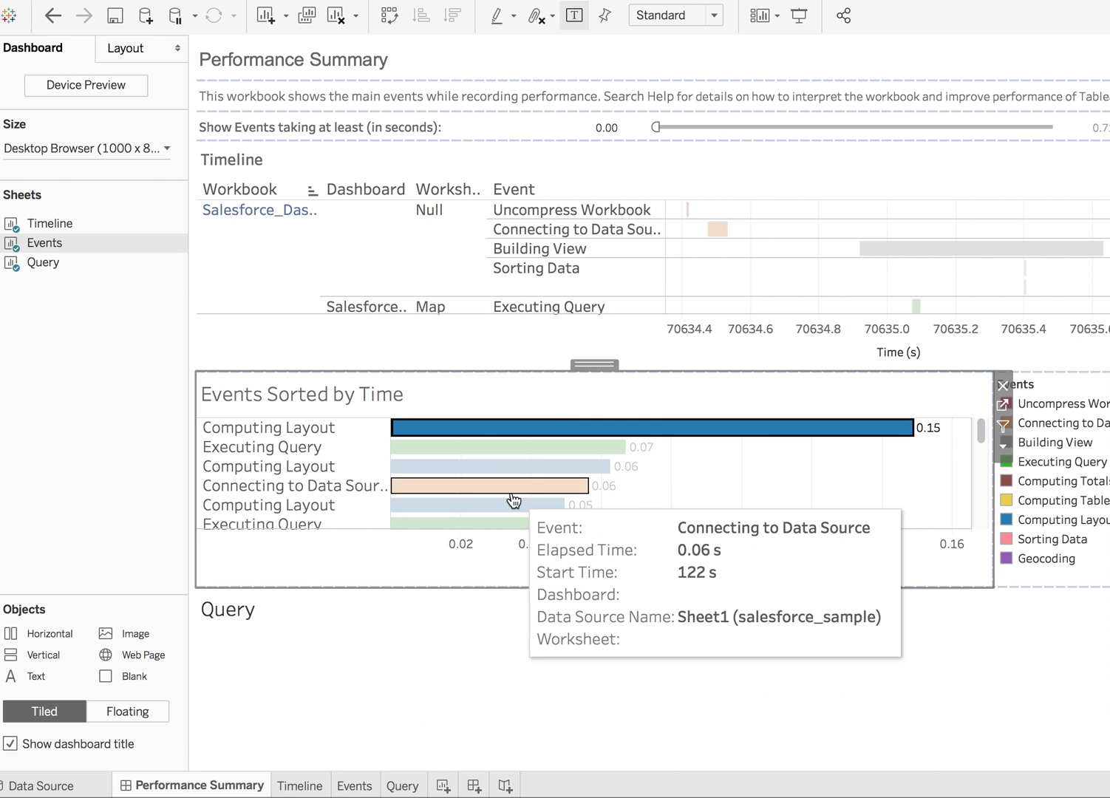
{"action": "left_click", "coordinate": [513, 453]}
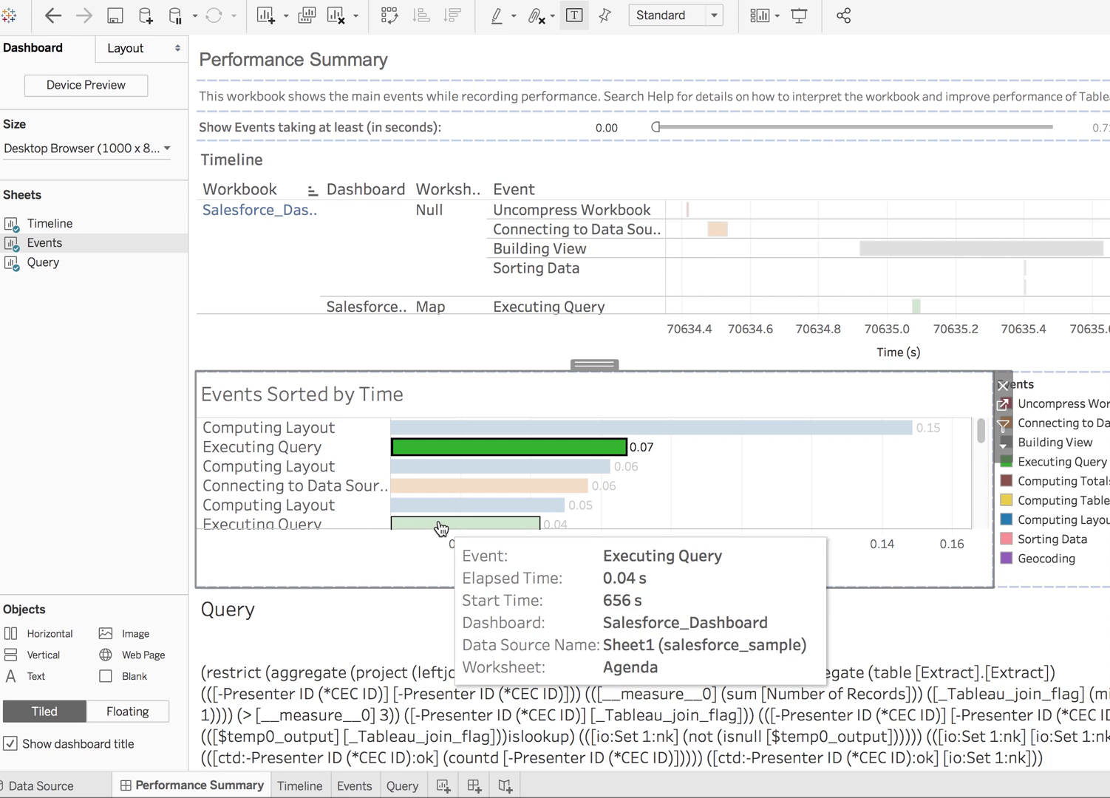
{"action": "scroll", "coordinate": [439, 525], "scroll_direction": "down", "scroll_amount": 3}
{"action": "scroll", "coordinate": [438, 519], "scroll_direction": "down", "scroll_amount": 8}
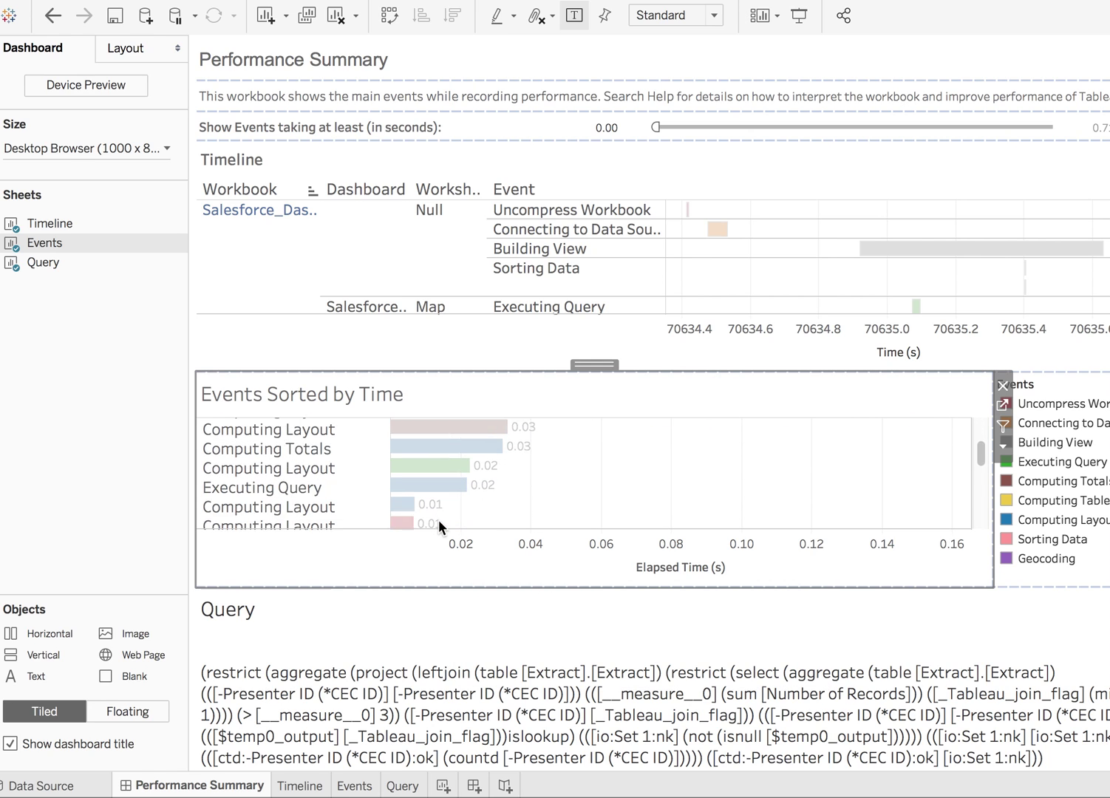
{"action": "scroll", "coordinate": [438, 519], "scroll_direction": "down", "scroll_amount": 5}
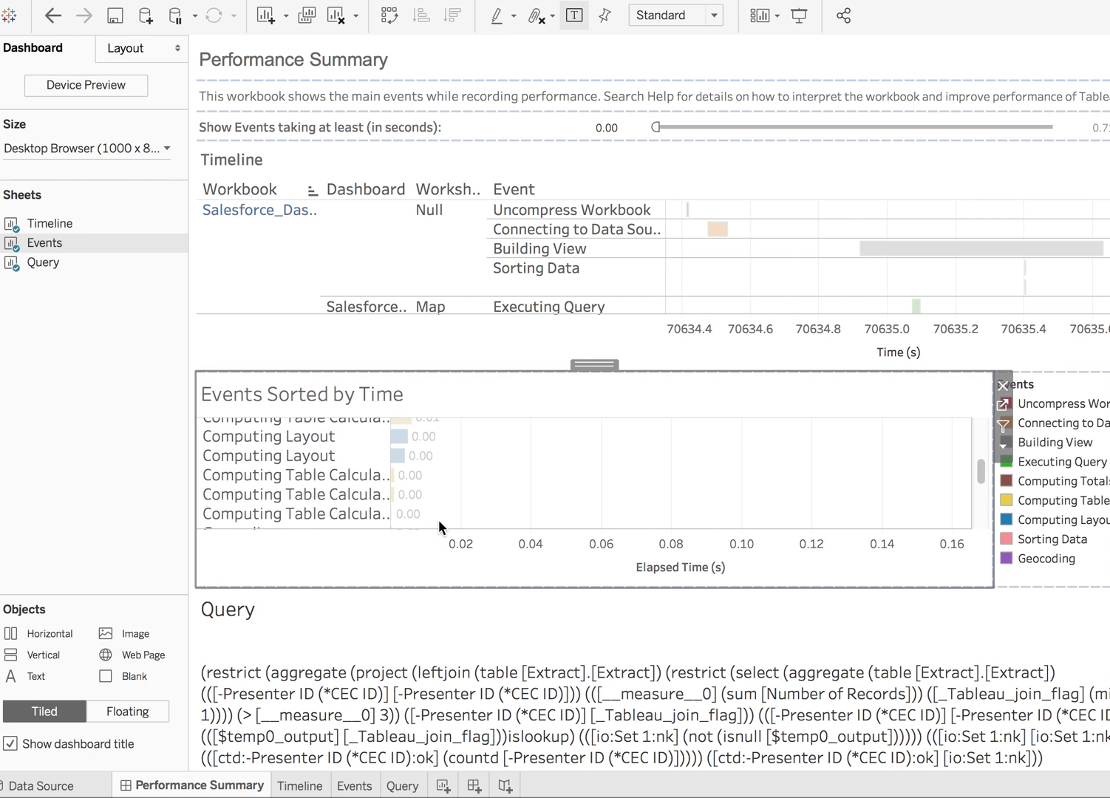
{"action": "scroll", "coordinate": [438, 519], "scroll_direction": "down", "scroll_amount": 3}
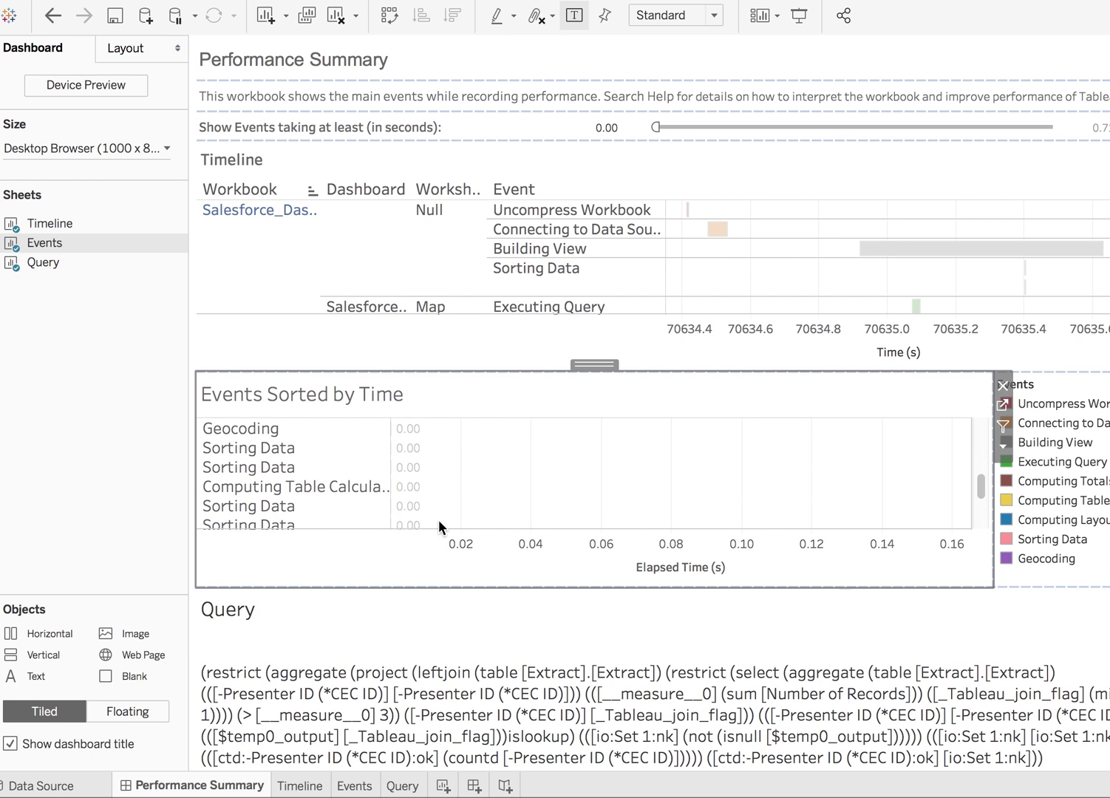
{"action": "mouse_move", "coordinate": [398, 443]}
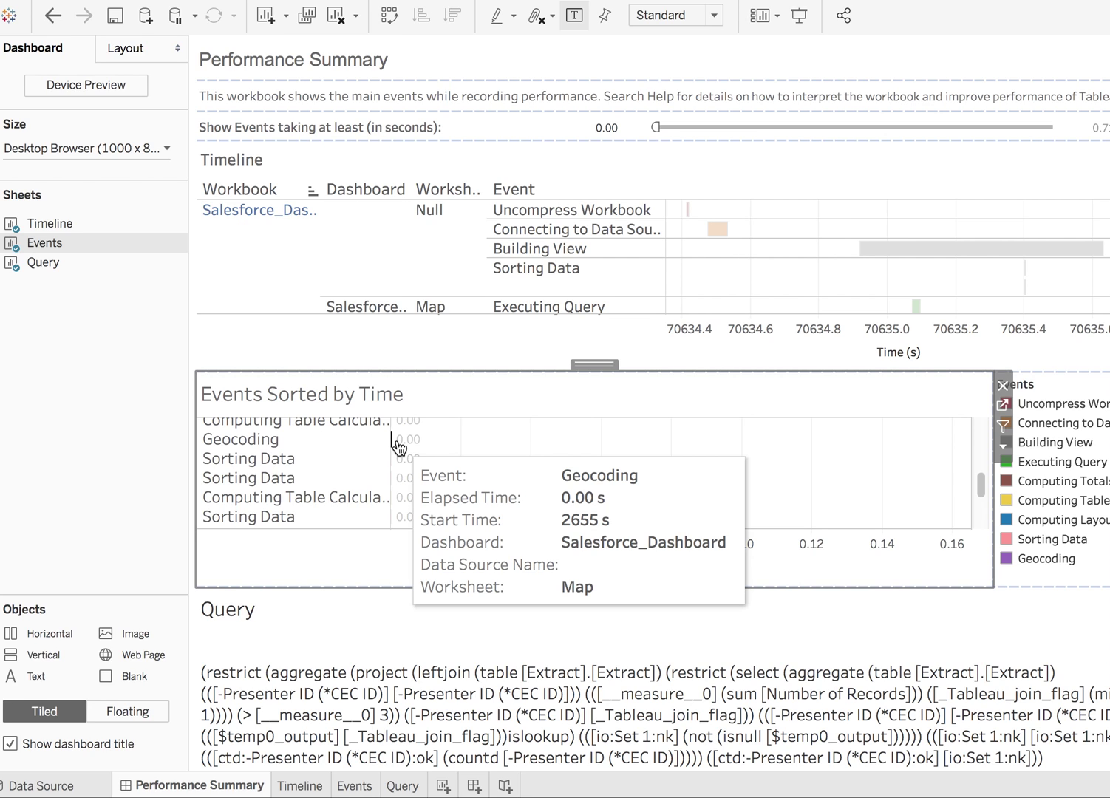
{"action": "scroll", "coordinate": [399, 447], "scroll_direction": "down", "scroll_amount": 8}
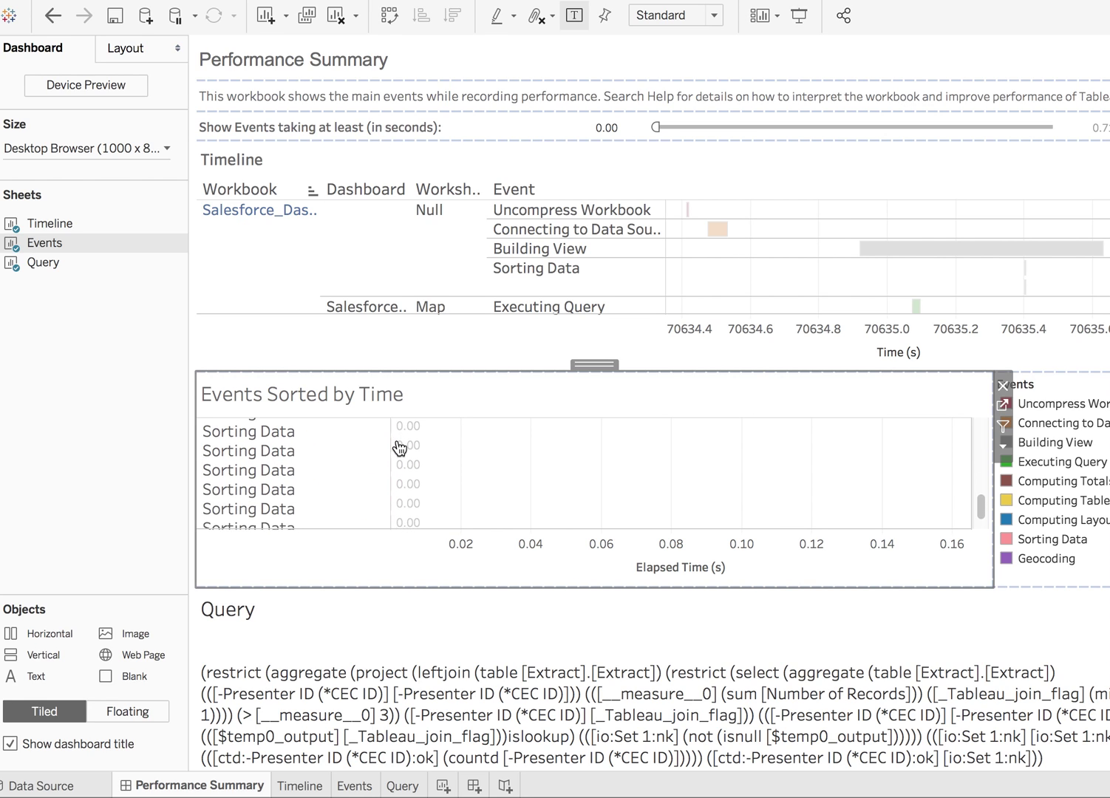
{"action": "scroll", "coordinate": [399, 448], "scroll_direction": "down", "scroll_amount": 2}
{"action": "scroll", "coordinate": [399, 447], "scroll_direction": "up", "scroll_amount": 10}
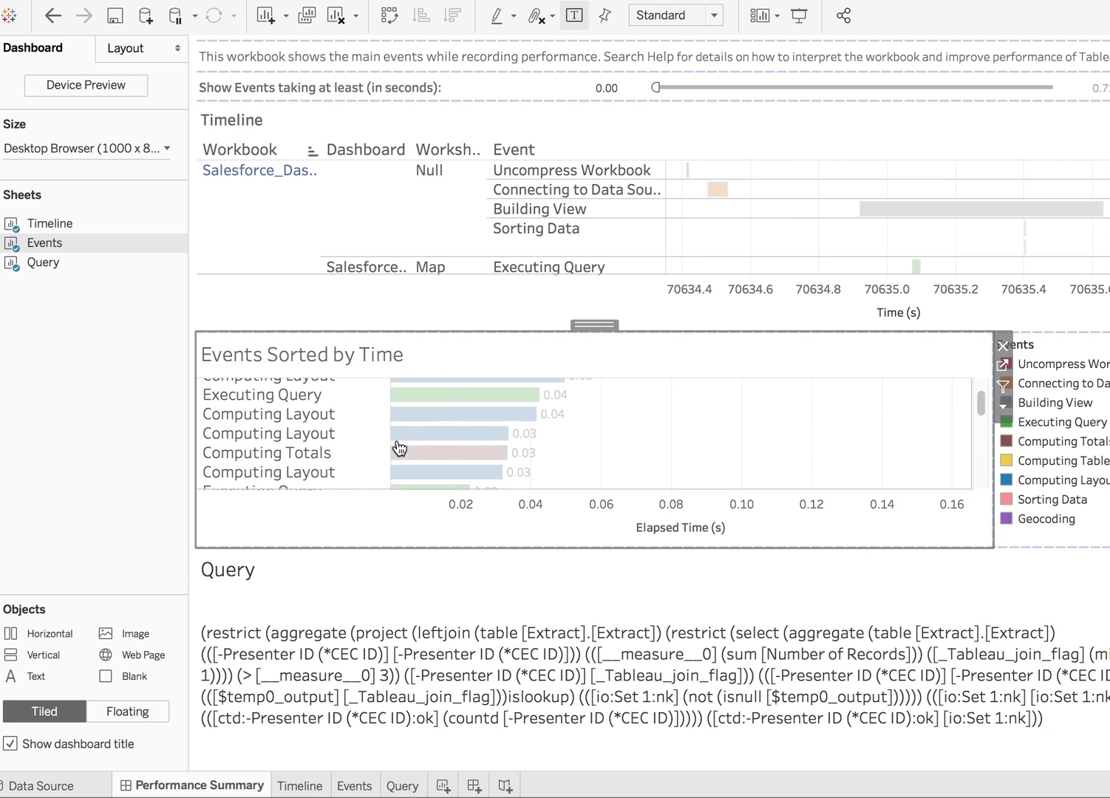
{"action": "scroll", "coordinate": [399, 448], "scroll_direction": "up", "scroll_amount": 8}
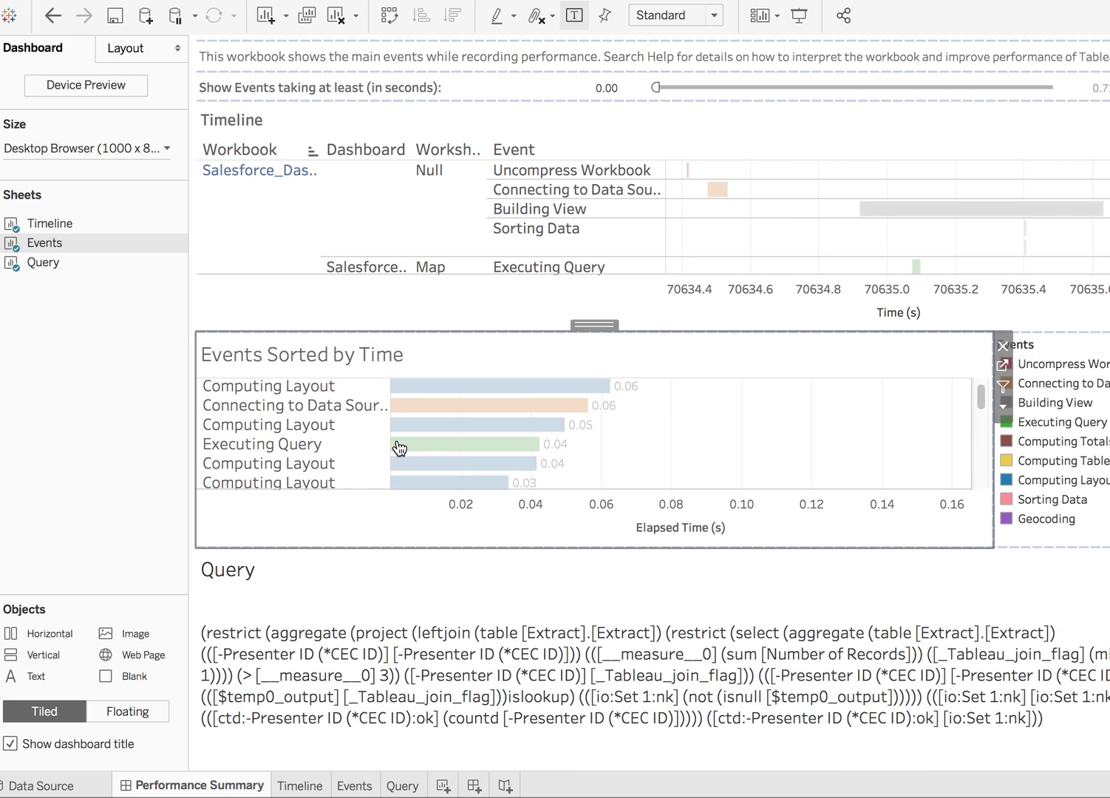
{"action": "scroll", "coordinate": [399, 447], "scroll_direction": "up", "scroll_amount": 1}
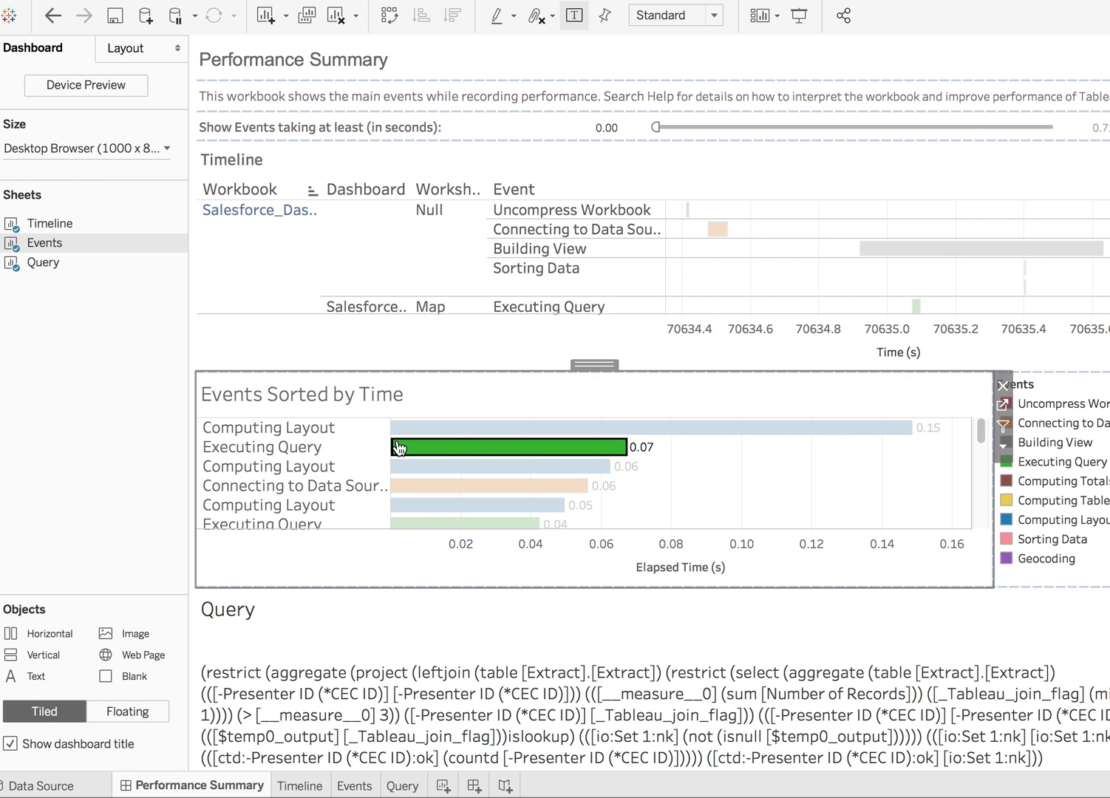
{"action": "scroll", "coordinate": [399, 448], "scroll_direction": "down", "scroll_amount": 2}
{"action": "scroll", "coordinate": [399, 447], "scroll_direction": "up", "scroll_amount": 2}
Switch back to Safari and go to the tableauINFO home page with its certification and practice-question links.
{"action": "key", "text": "super+Tab"}
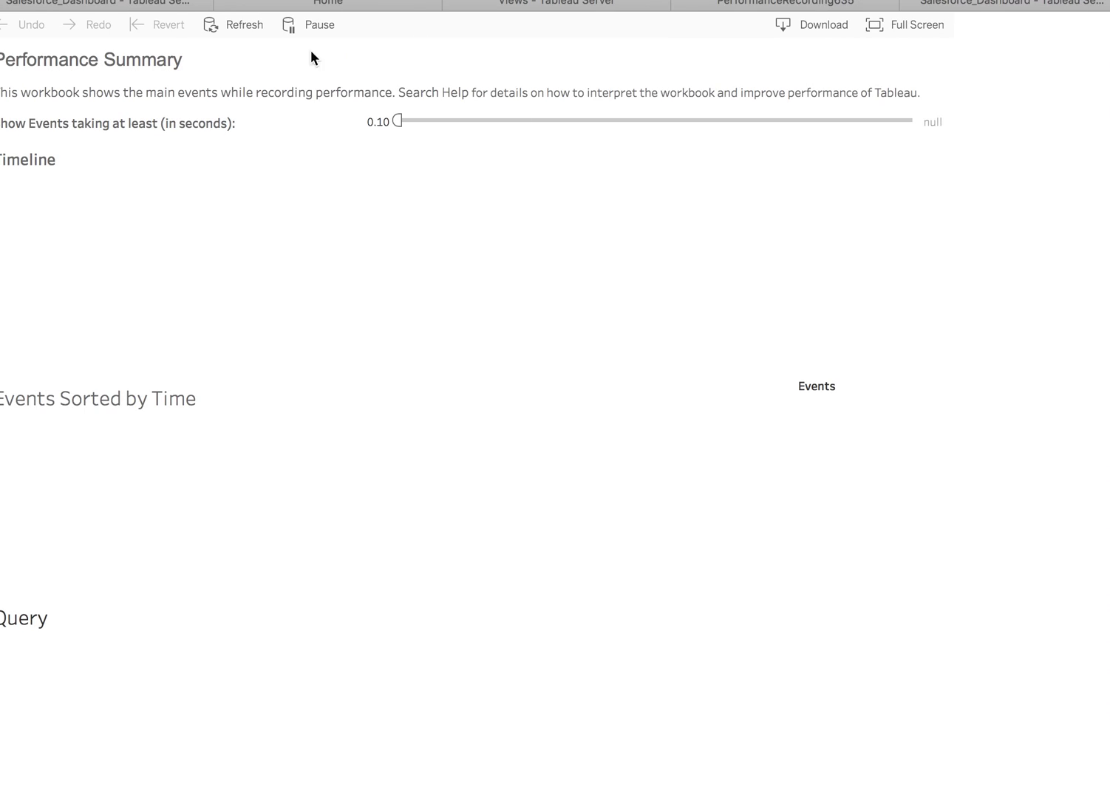
{"action": "left_click", "coordinate": [307, 4]}
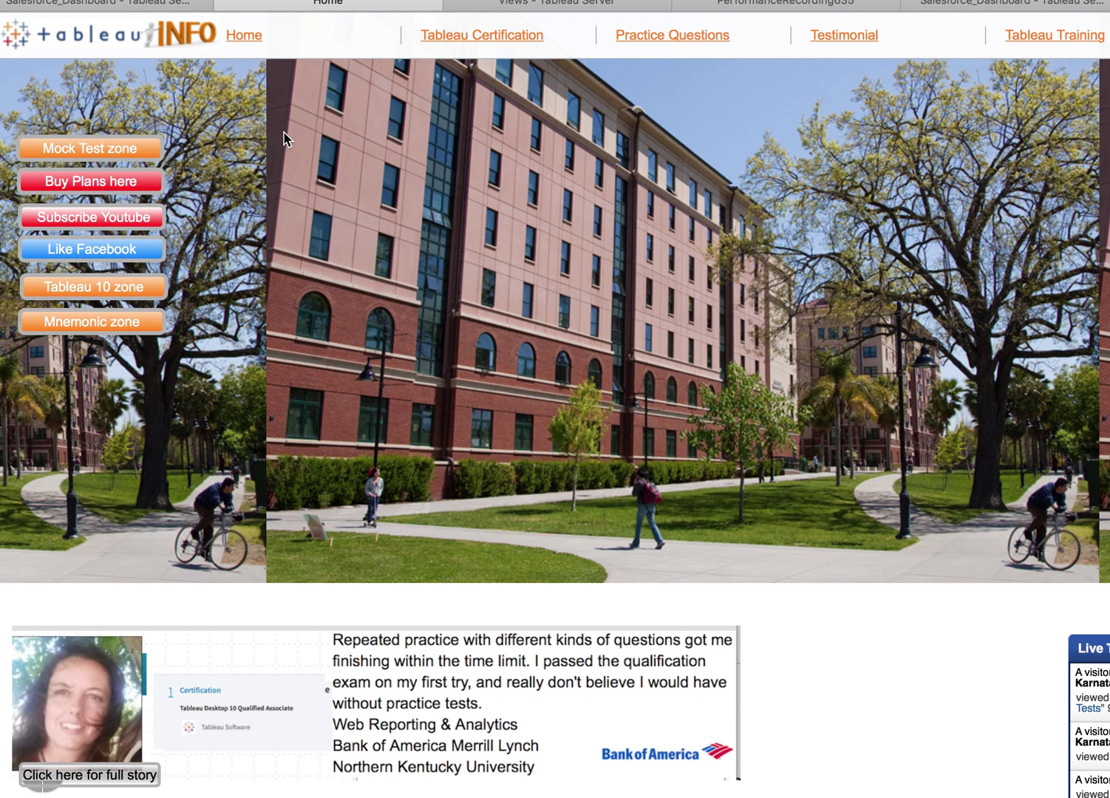